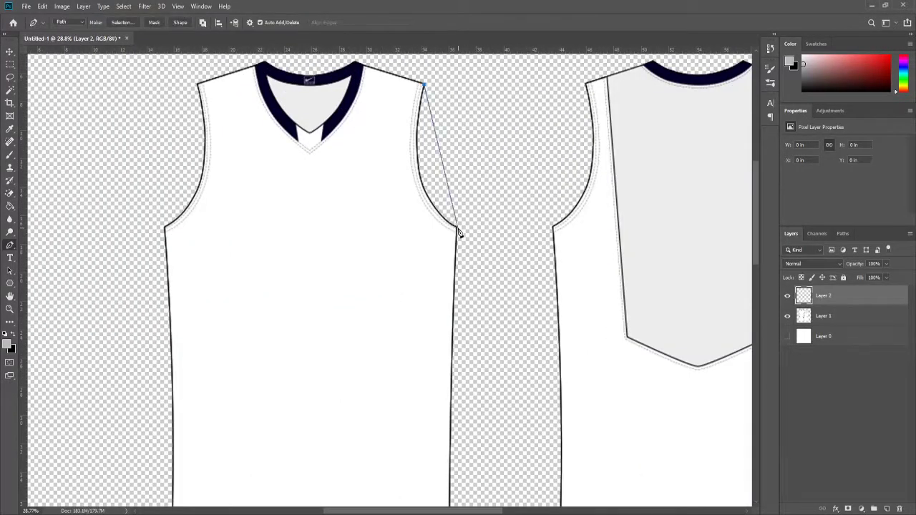
Step: Pen-trace the front jersey's bottom edge and left side around the armhole
scroll(462, 286, down, 5)
scroll(451, 459, down, 2)
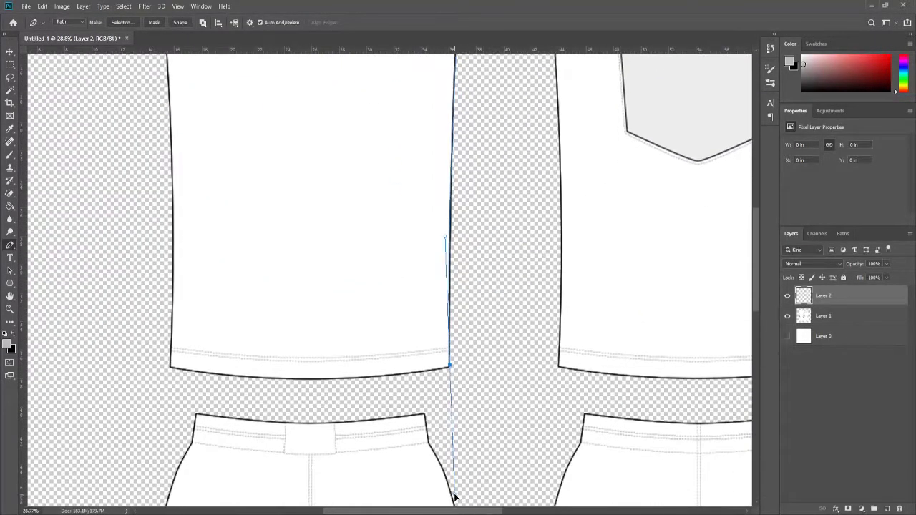
scroll(454, 491, down, 3)
click(445, 366)
drag(234, 367, 144, 343)
scroll(186, 287, up, 3)
drag(230, 210, 247, 230)
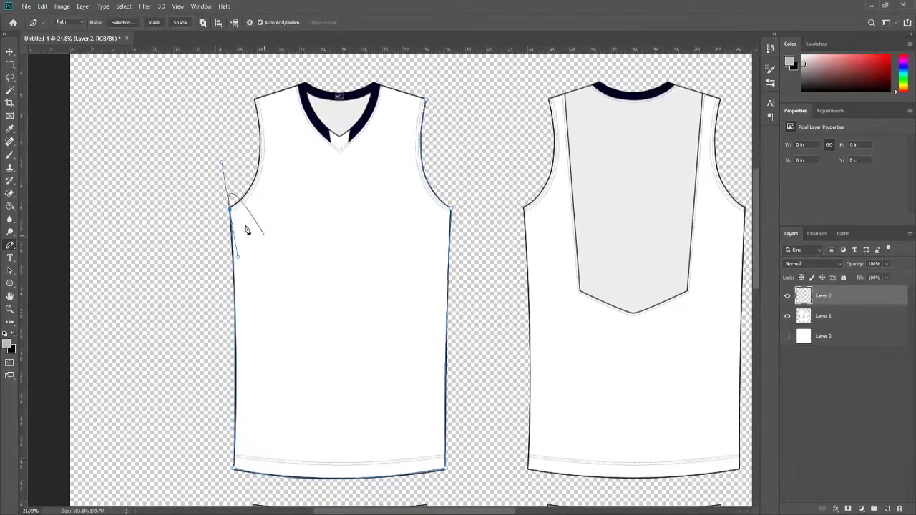
drag(255, 102, 231, 187)
Step: Finish the jersey outline through the V-neck and turn it into a selection
scroll(231, 188, up, 3)
scroll(257, 265, up, 5)
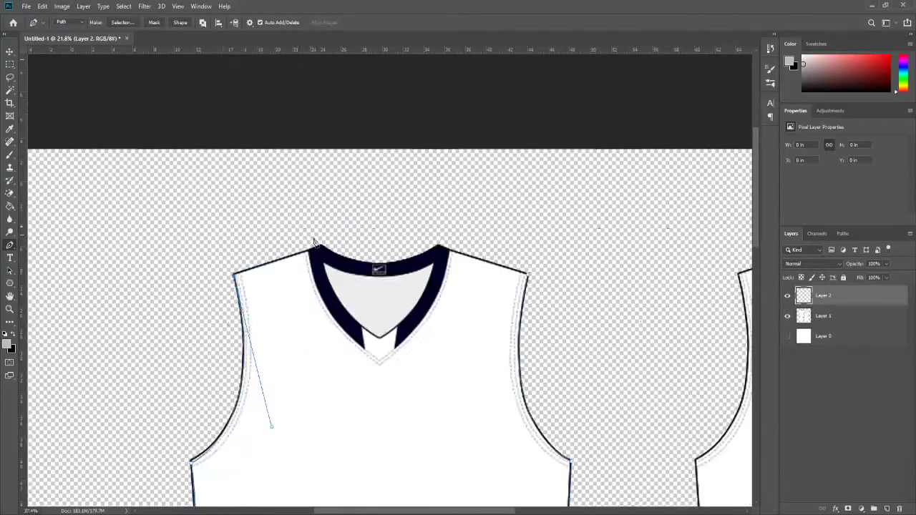
click(315, 240)
drag(426, 397, 539, 466)
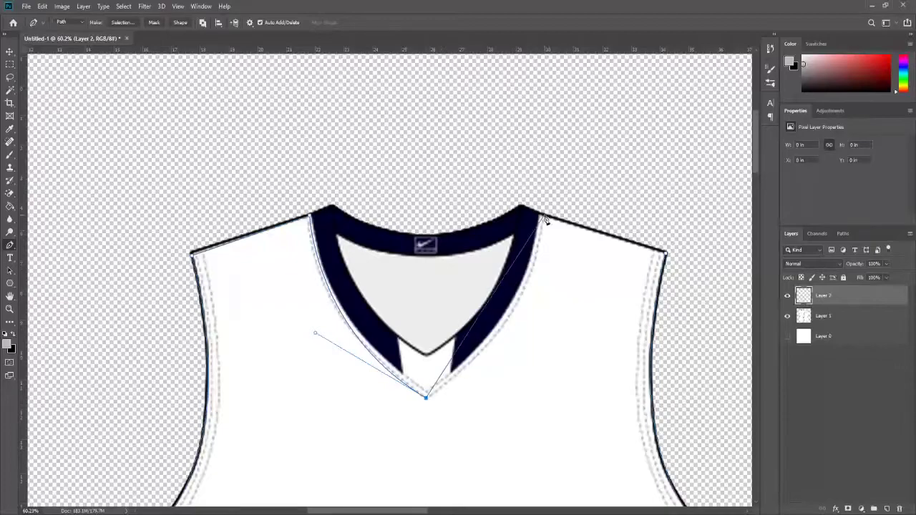
drag(544, 216, 543, 111)
key(ctrl+Return)
scroll(546, 375, down, 3)
scroll(403, 308, down, 3)
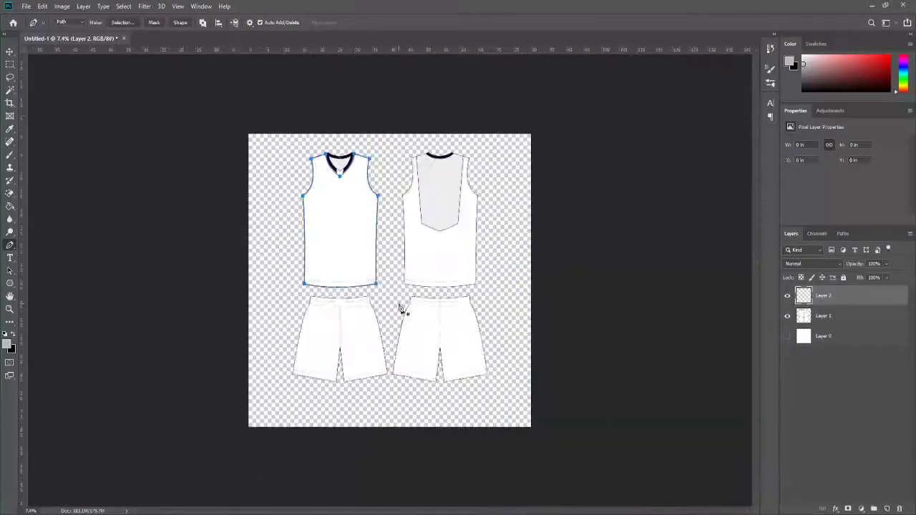
scroll(403, 307, up, 3)
Step: Fill the front jersey body selection with solid grey
key(b)
key(g)
click(353, 303)
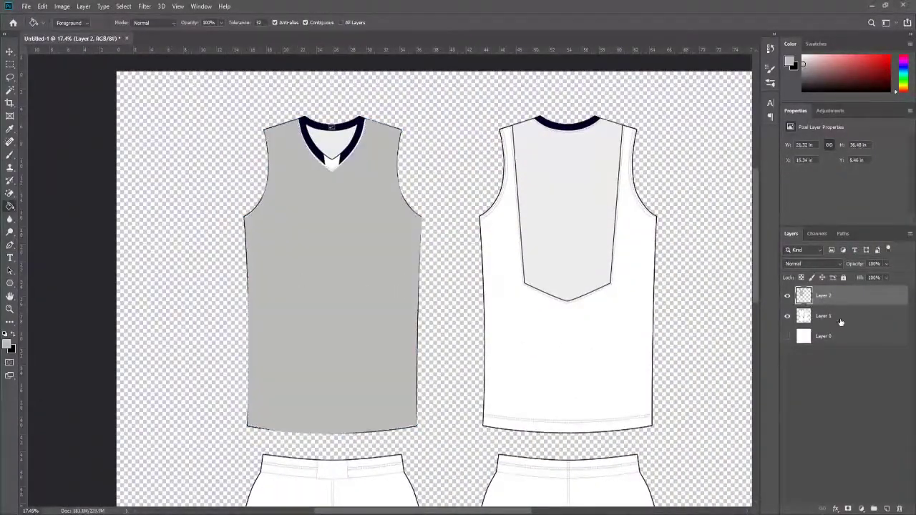
Step: On a new layer, trace the outer edge of the V-neck band
key(ctrl+j)
key(p)
scroll(315, 136, up, 5)
scroll(288, 190, up, 3)
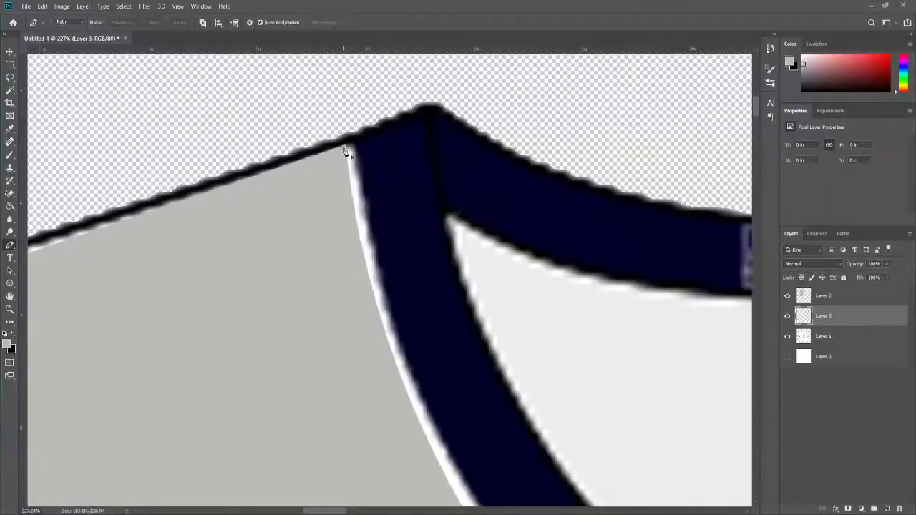
click(348, 147)
scroll(348, 148, down, 3)
scroll(593, 444, up, 2)
drag(311, 332, 417, 379)
scroll(417, 380, down, 3)
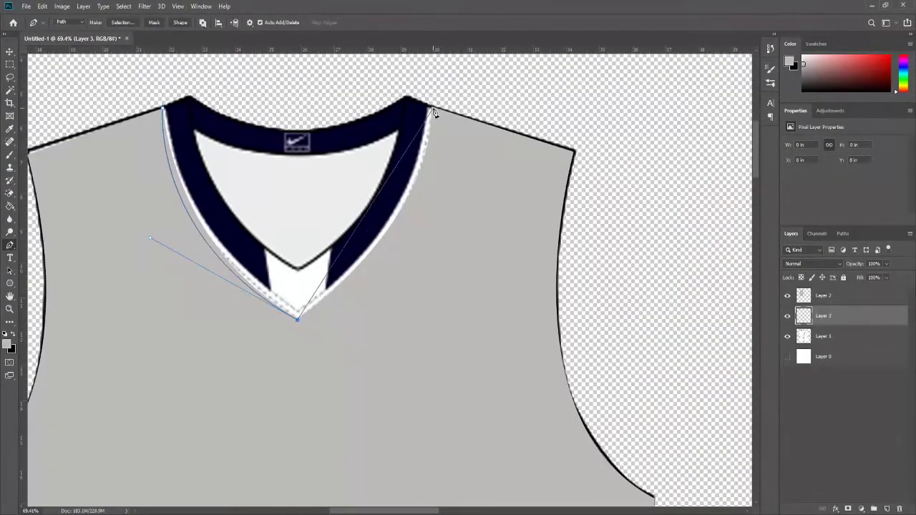
scroll(417, 286, up, 3)
drag(434, 257, 426, 135)
alt+click(434, 256)
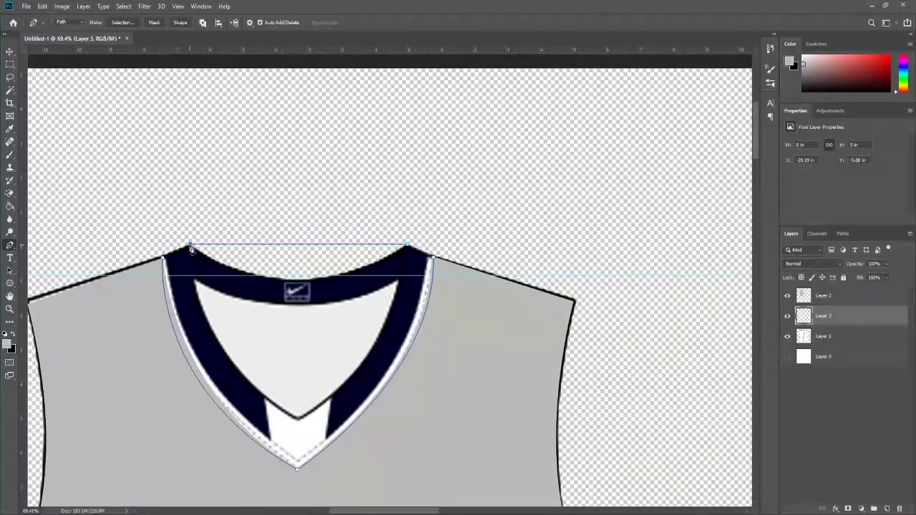
drag(190, 244, 83, 174)
click(163, 260)
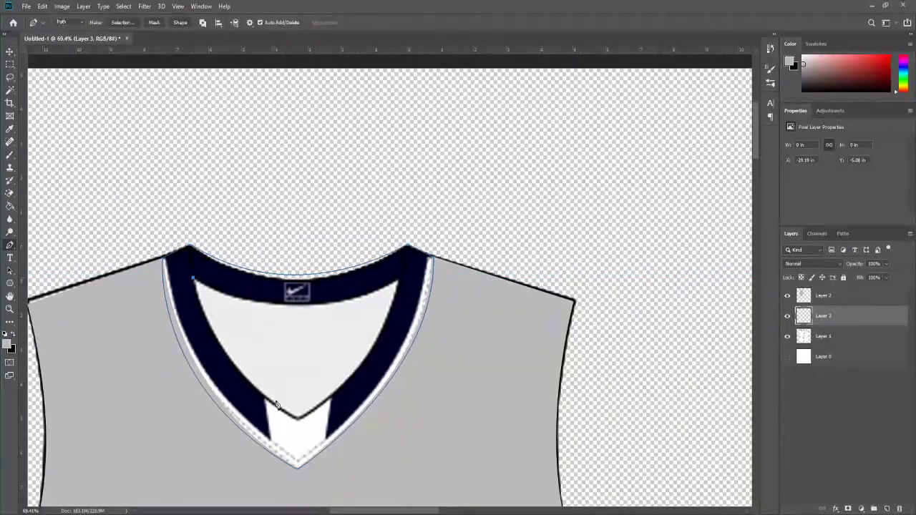
Step: Trace the band's inner edge, fill it black, and name the layer Neckline
drag(298, 434, 379, 485)
drag(399, 283, 383, 204)
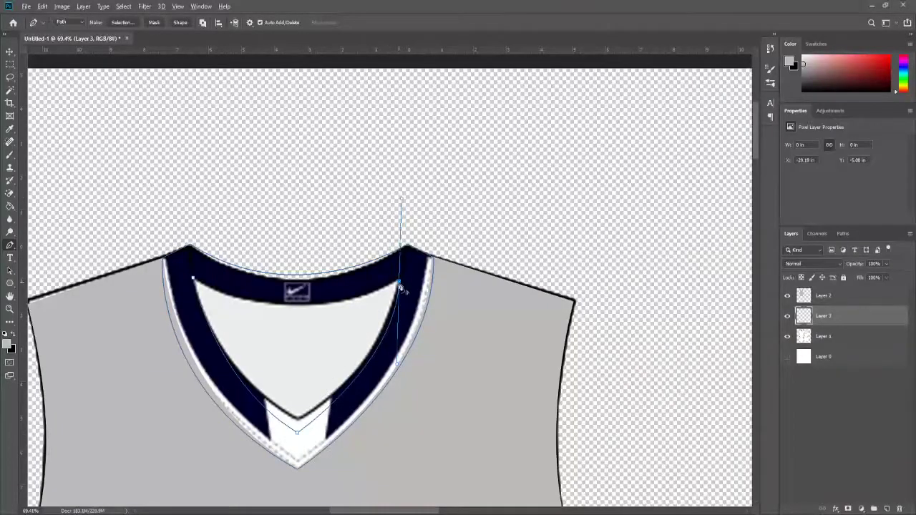
key(ctrl+Return)
key(g)
key(d)
click(378, 374)
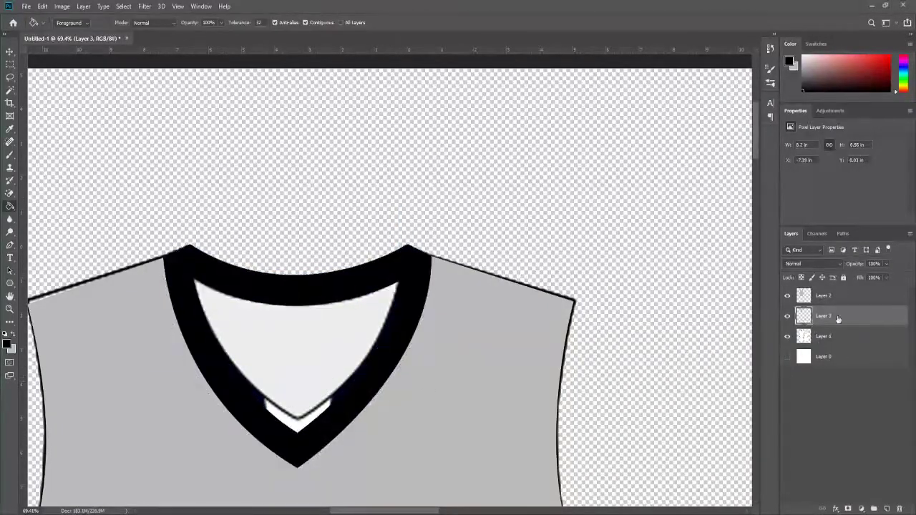
text(Neckine)
key(Return)
Step: Hide the original jersey template layer
key(v)
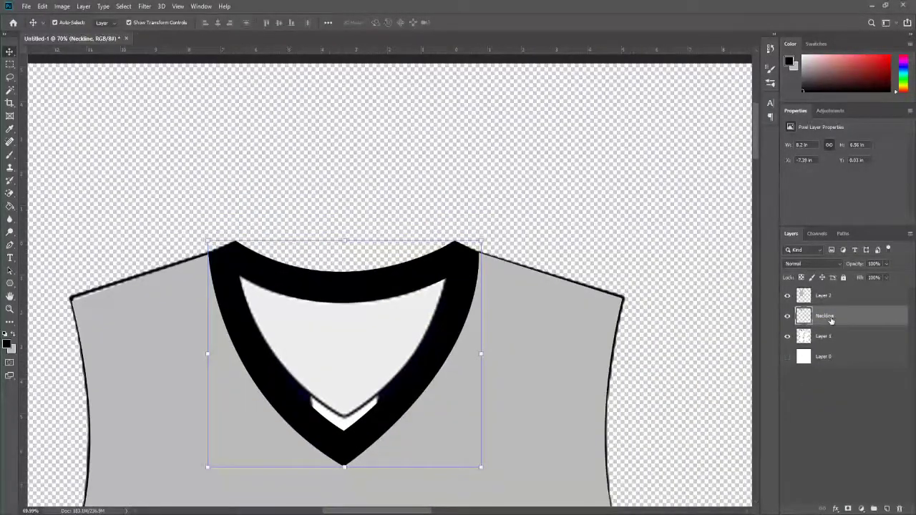
click(787, 336)
click(788, 337)
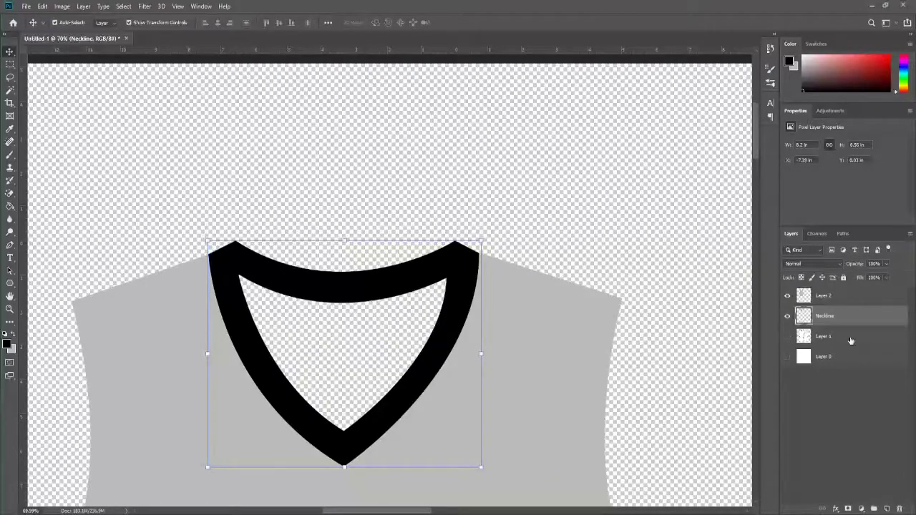
scroll(430, 378, down, 3)
scroll(415, 186, down, 3)
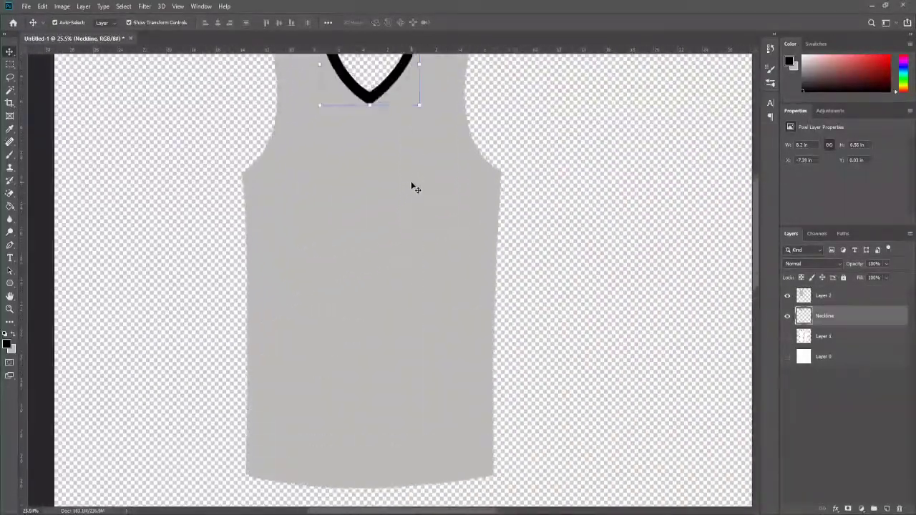
Step: On a new layer, trace the right armhole trim and make it a selection
key(p)
scroll(699, 344, up, 2)
key(ctrl+shift+alt+n)
scroll(352, 154, up, 2)
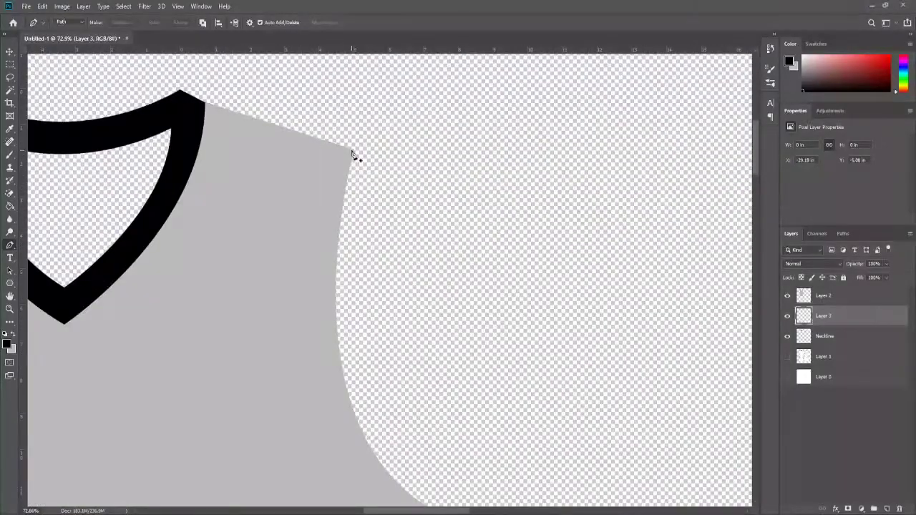
scroll(425, 279, down, 3)
drag(440, 378, 568, 459)
scroll(451, 383, down, 2)
alt+click(449, 383)
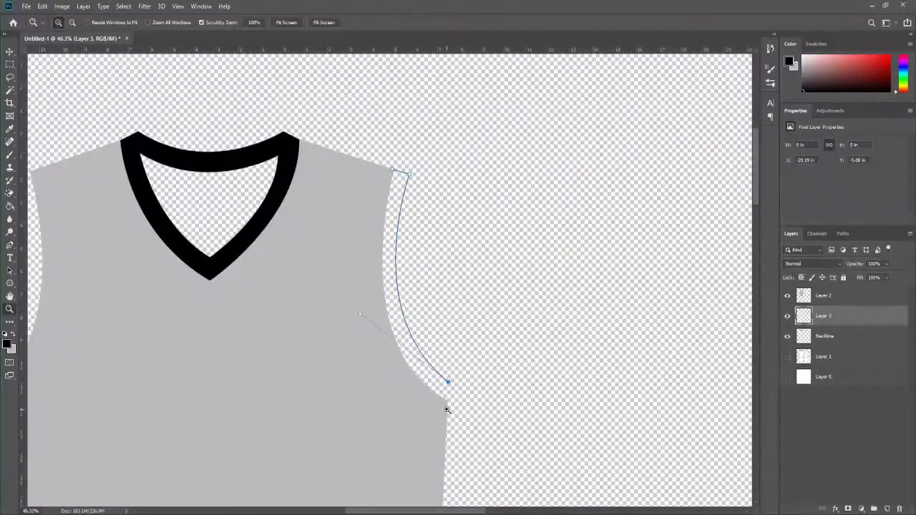
click(447, 408)
key(ctrl+Return)
Step: Fill the right armhole trim black and place a mirrored copy on the left armhole
scroll(430, 322, down, 2)
scroll(501, 470, down, 2)
scroll(536, 424, up, 3)
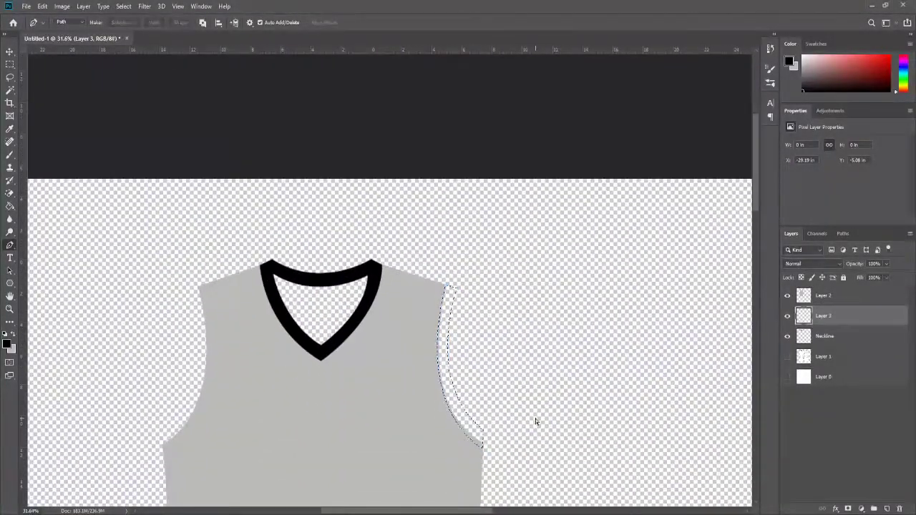
key(g)
click(473, 430)
key(ctrl+j)
drag(458, 358, 207, 378)
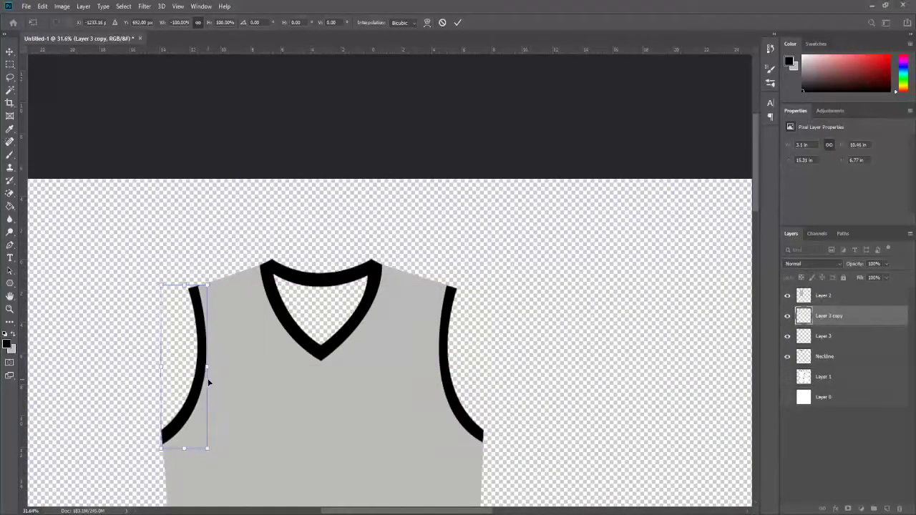
key(v)
scroll(401, 301, down, 3)
scroll(364, 229, up, 3)
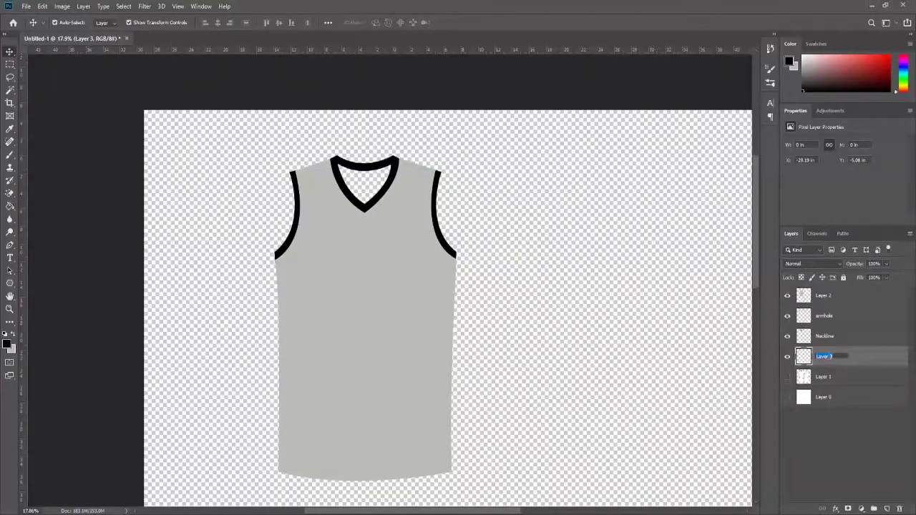
Step: Fill the inner neck with the sampled light grey and rename the fabric layer
scroll(392, 218, up, 3)
key(i)
click(348, 255)
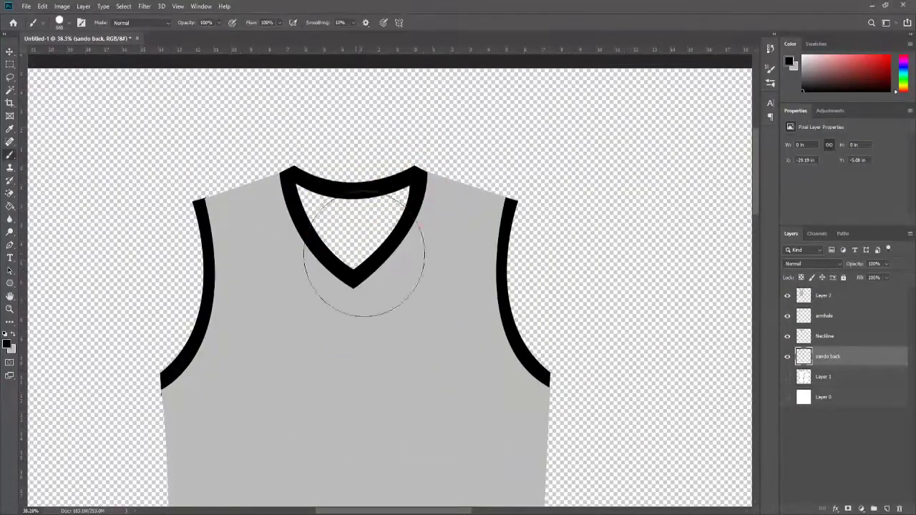
click(378, 205)
key(b)
key(alt+BackSpace)
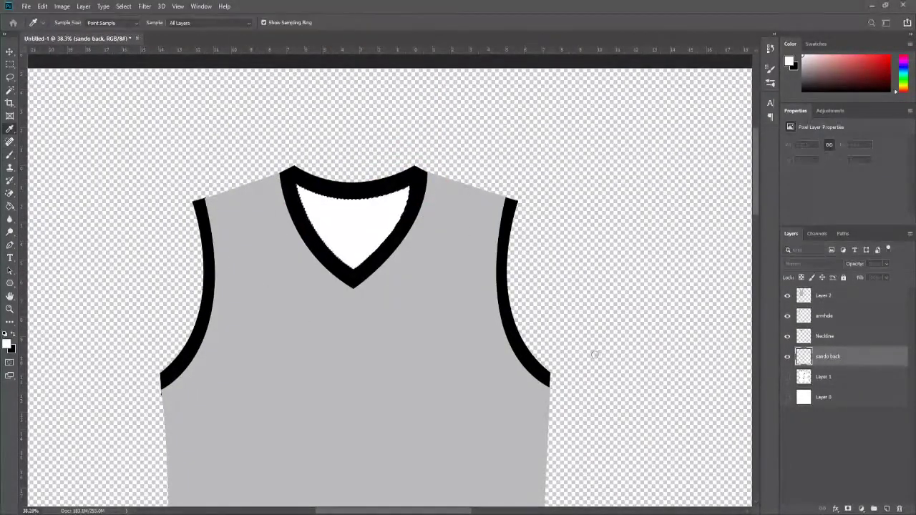
key(ctrl+d)
text(fabr)
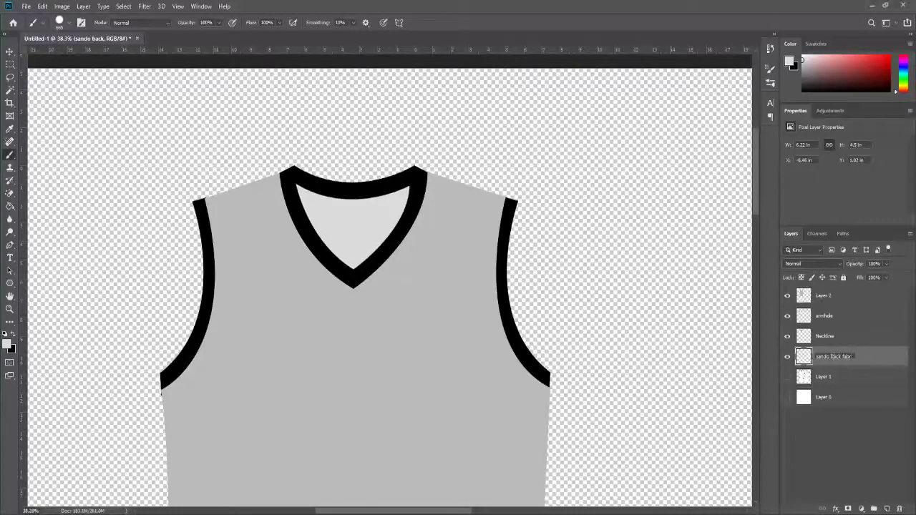
text(ic)
key(Return)
Step: Duplicate the jersey body and armhole trim layers and move the copy right
scroll(528, 382, down, 5)
shift+click(835, 354)
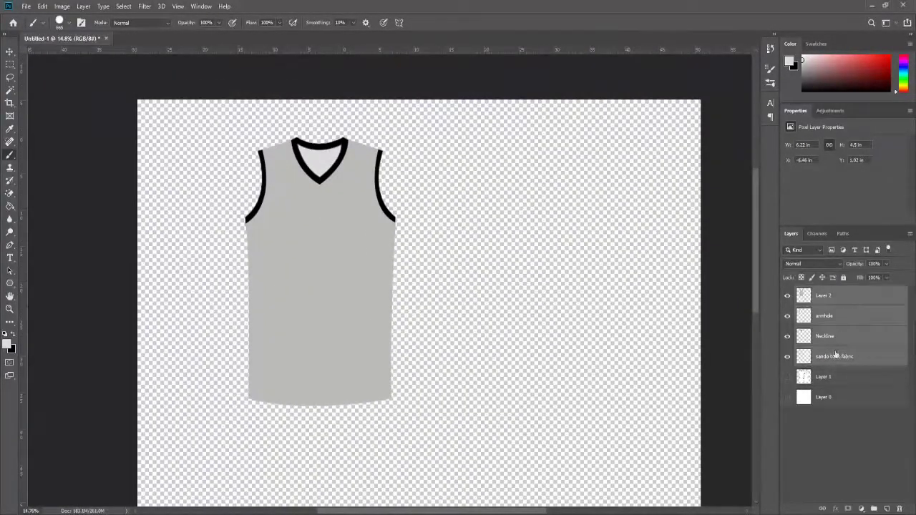
ctrl+click(834, 334)
key(ctrl+j)
drag(326, 293, 544, 293)
Step: Rename the copies 'back' and 'armhole back' and group the front and back layers
double_click(825, 335)
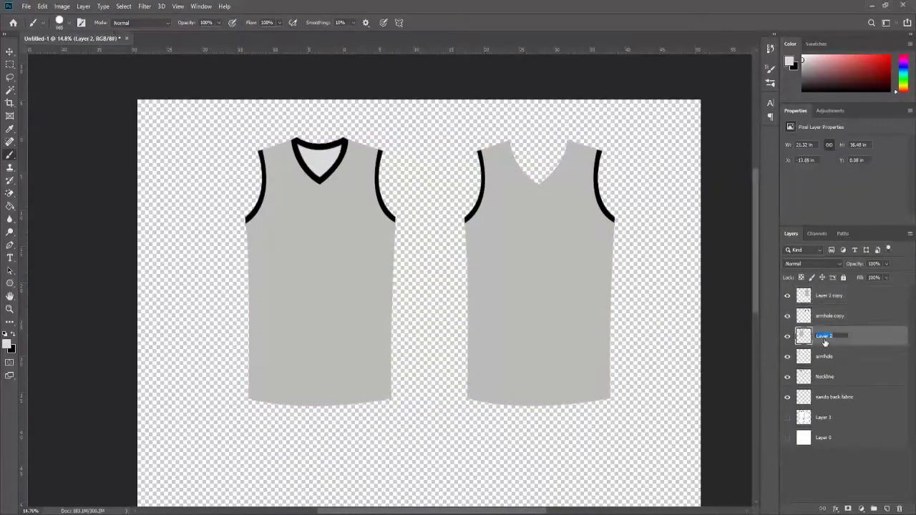
text(Front)
double_click(822, 296)
text(back)
key(Tab)
text(armhole bac)
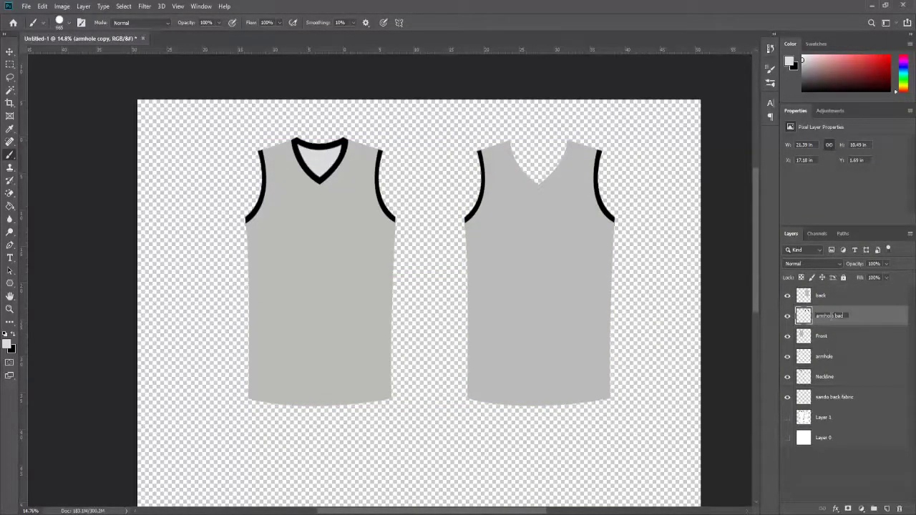
text(k)
key(Return)
key(ctrl+g)
key(ctrl+g)
Step: Cut a shallow rounded scoop neck out of the back jersey
scroll(544, 176, up, 5)
key(p)
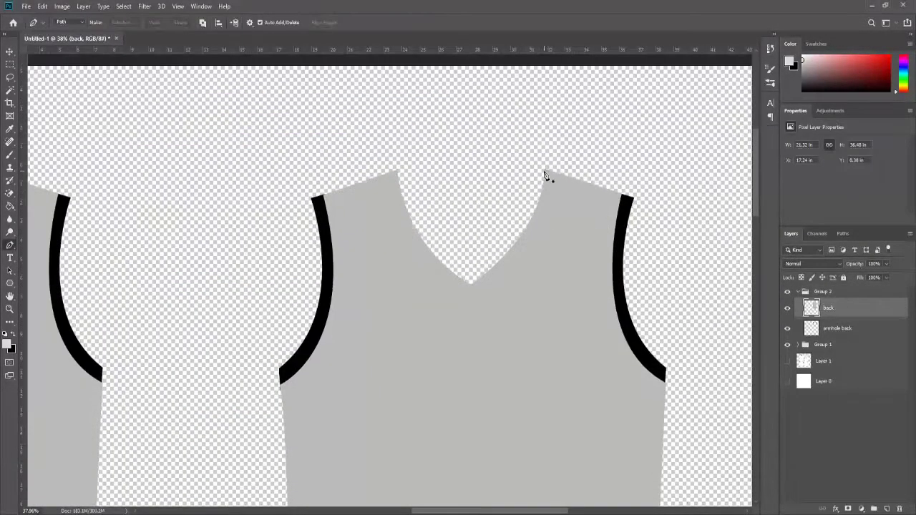
scroll(544, 175, up, 3)
click(597, 200)
scroll(430, 215, down, 3)
click(412, 339)
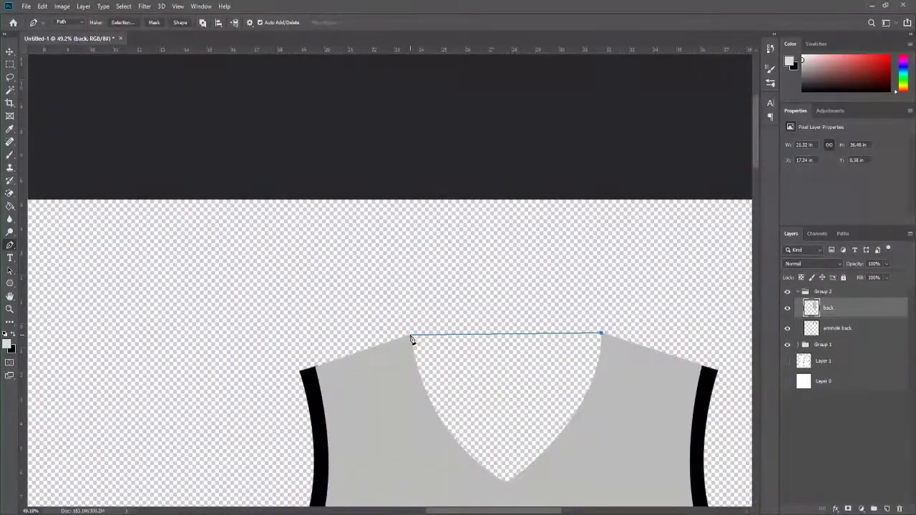
drag(413, 339, 310, 255)
scroll(459, 431, down, 1)
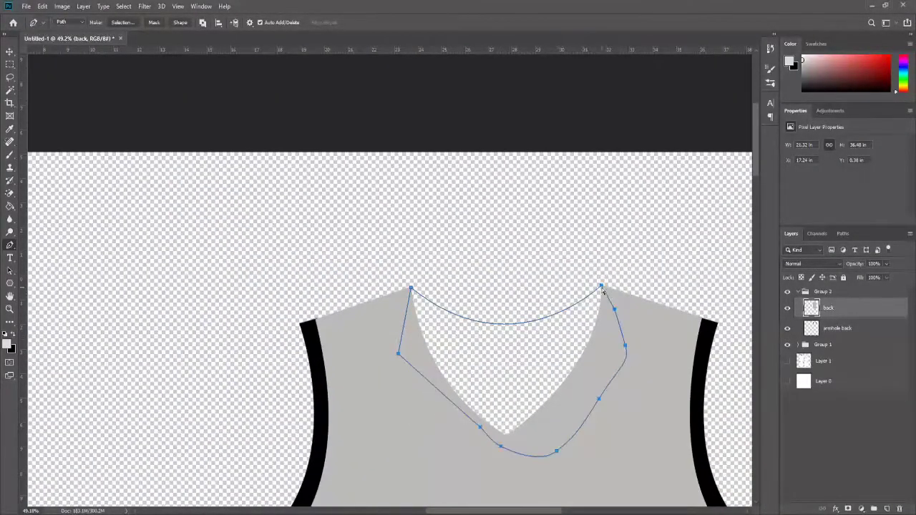
key(ctrl+Return)
key(Delete)
key(ctrl+d)
Step: On a new 'neckline back' layer, trace the neck trim and fill it black
scroll(527, 394, up, 1)
key(v)
double_click(831, 328)
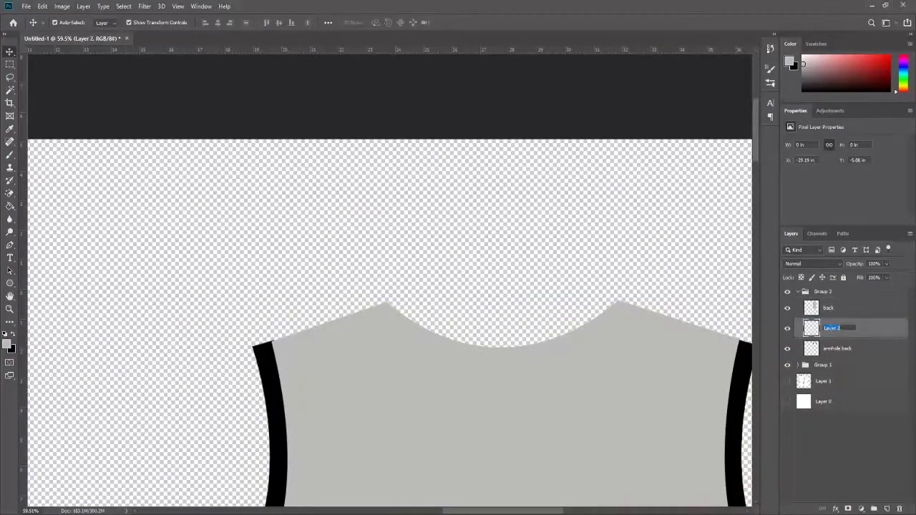
key(Return)
key(p)
click(617, 301)
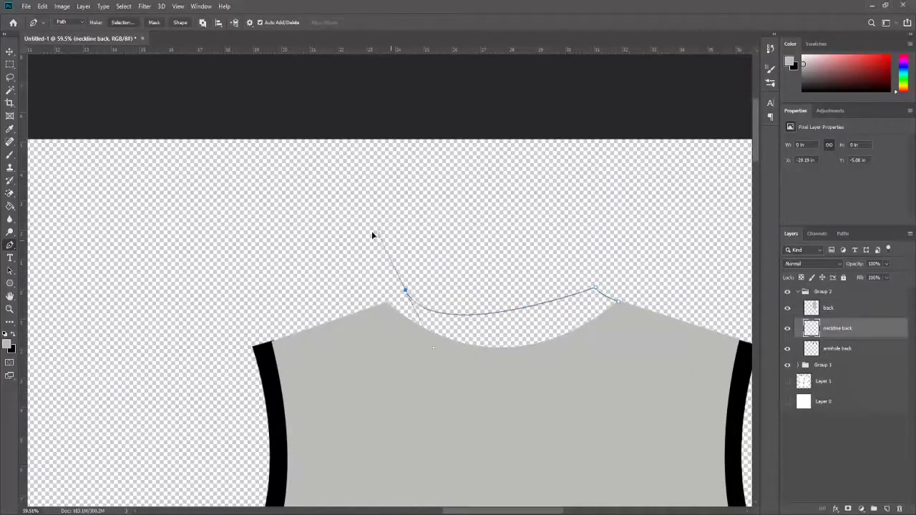
drag(372, 235, 389, 306)
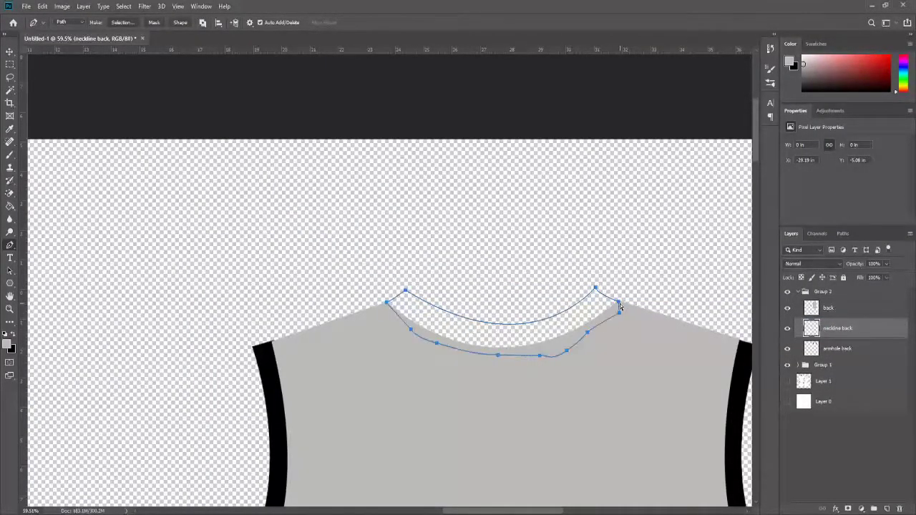
click(620, 303)
key(ctrl+Return)
key(alt+BackSpace)
key(e)
key(ctrl+d)
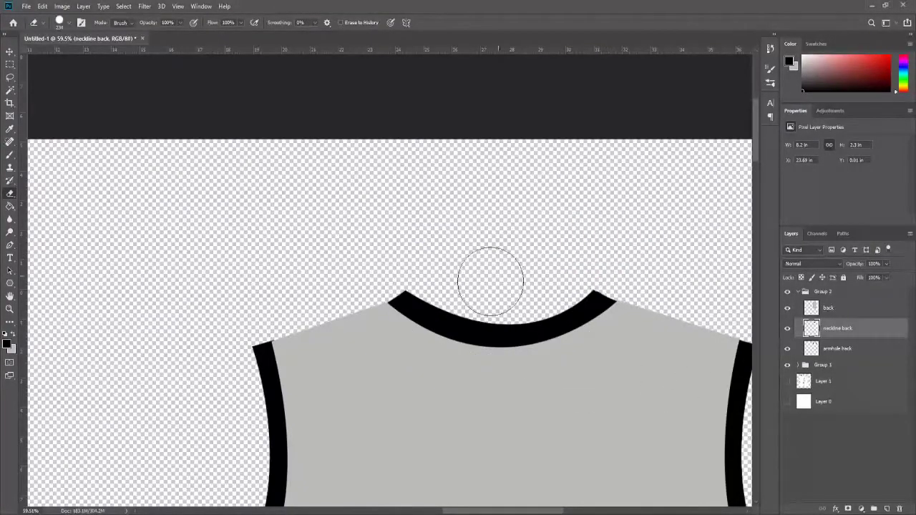
Step: Zoom out to the whole layout and show the shorts layer
key(ctrl+minus)
key(ctrl+minus)
key(ctrl+minus)
click(787, 381)
scroll(303, 374, down, 3)
Step: Add a new layer and start Pen-tracing one half of the front shorts
key(v)
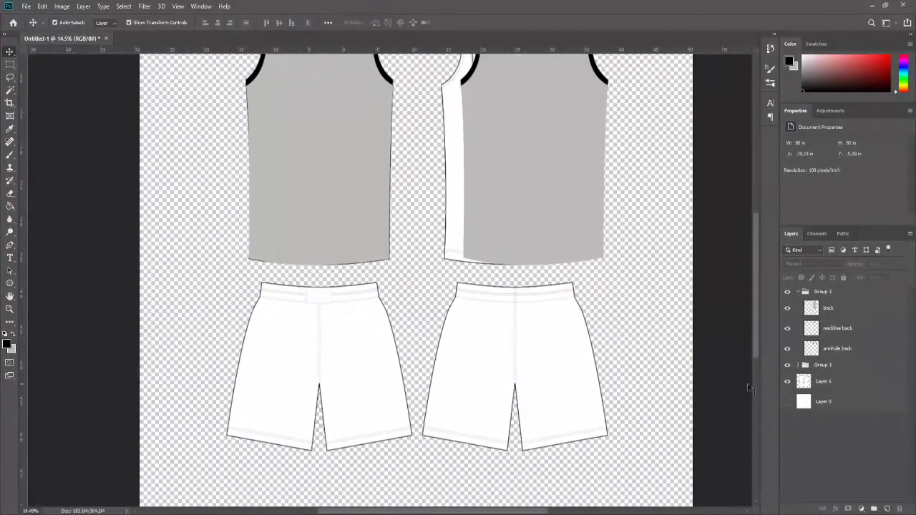
click(814, 321)
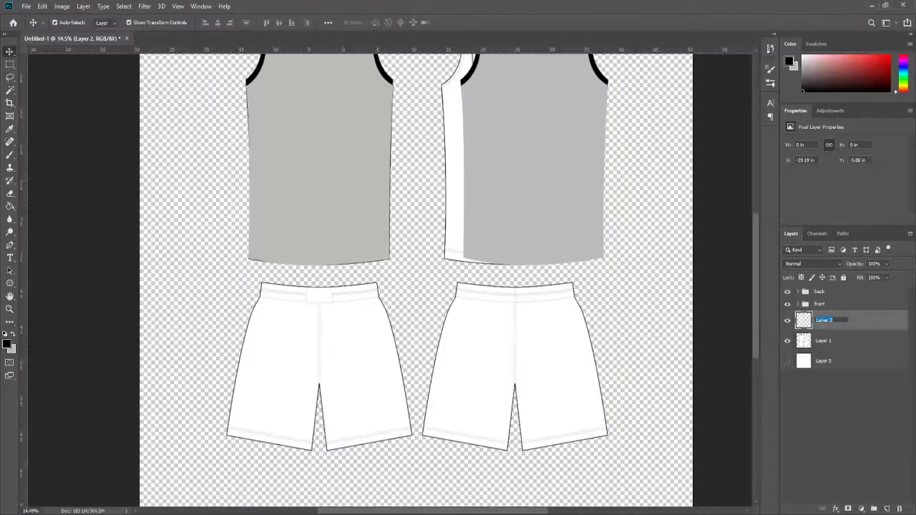
scroll(380, 246, up, 3)
key(p)
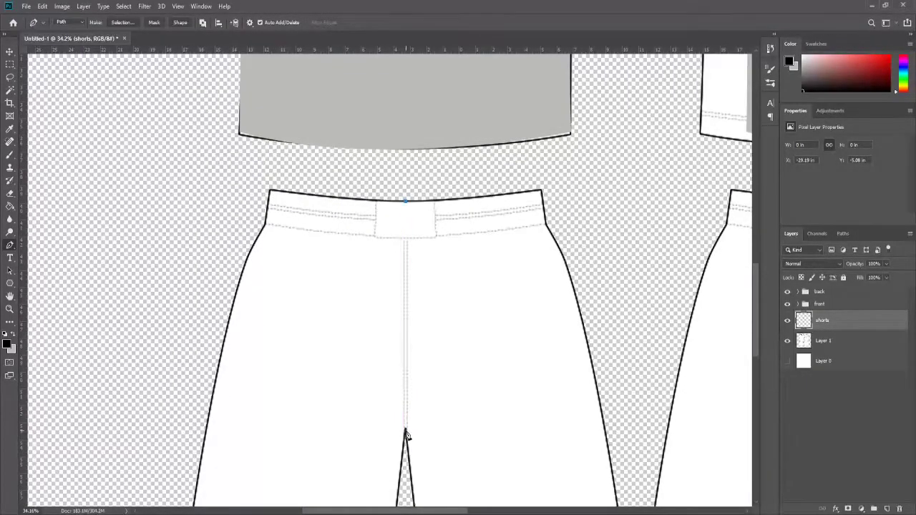
click(405, 431)
scroll(391, 458, down, 3)
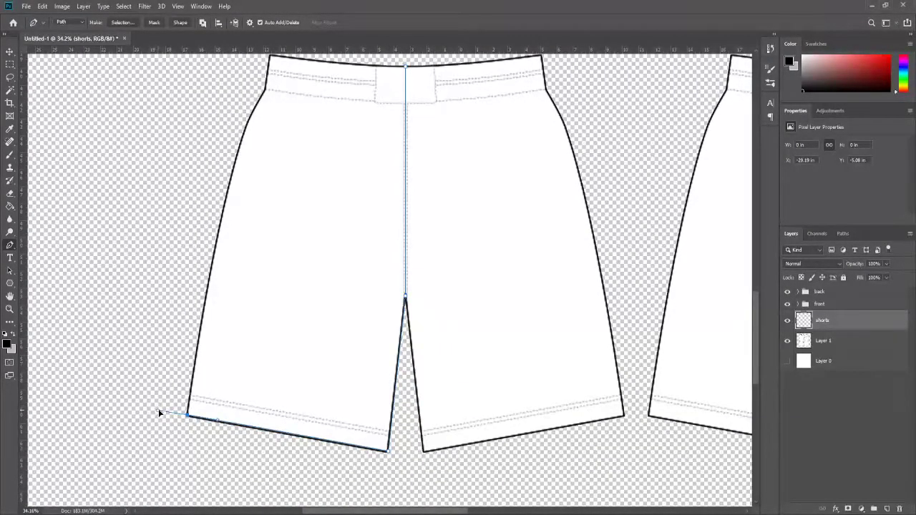
key(ctrl+z)
click(185, 430)
Step: Close the half-shorts outline, make it a selection and fill it grey
scroll(184, 431, up, 1)
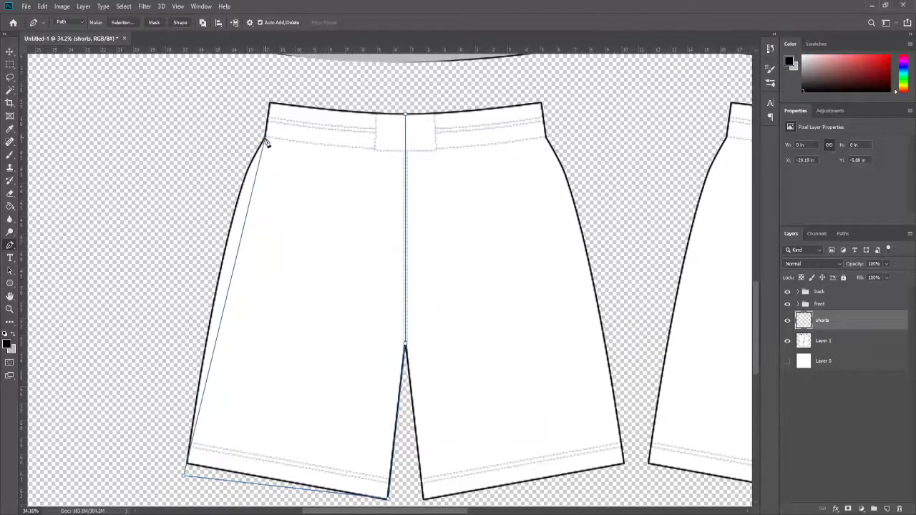
scroll(266, 143, up, 1)
drag(264, 191, 324, 81)
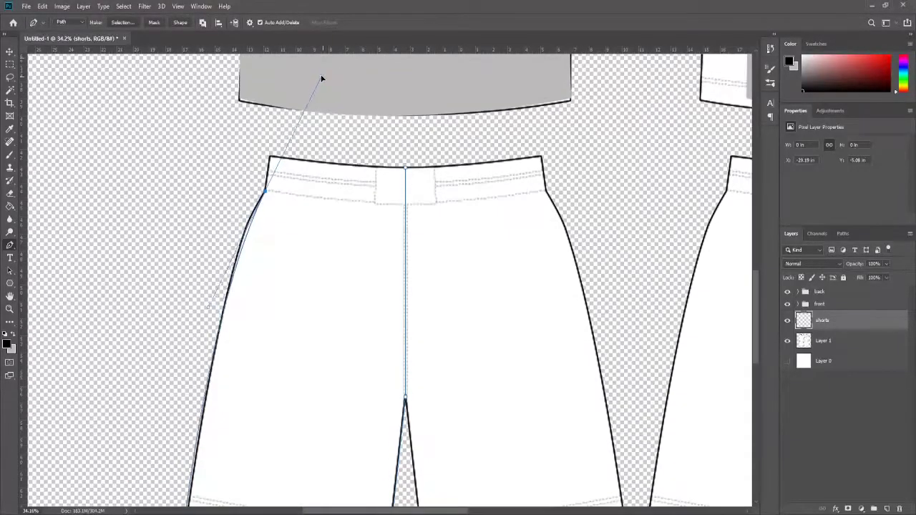
click(405, 168)
key(ctrl+Return)
scroll(290, 302, down, 2)
key(g)
click(303, 327)
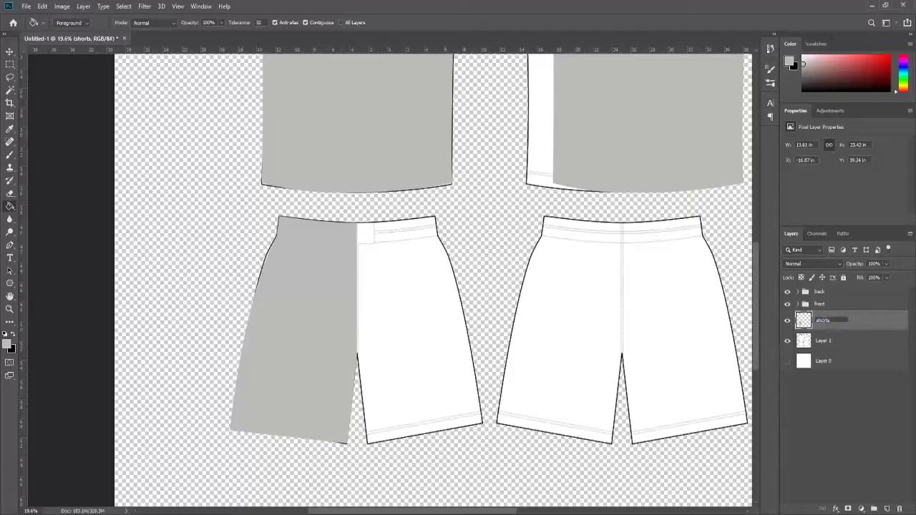
Step: Name the grey half 'shorts RIGHT', then duplicate and mirror it onto the other side
text(RIGHT)
key(Return)
key(ctrl+j)
key(ctrl+t)
drag(427, 389, 349, 380)
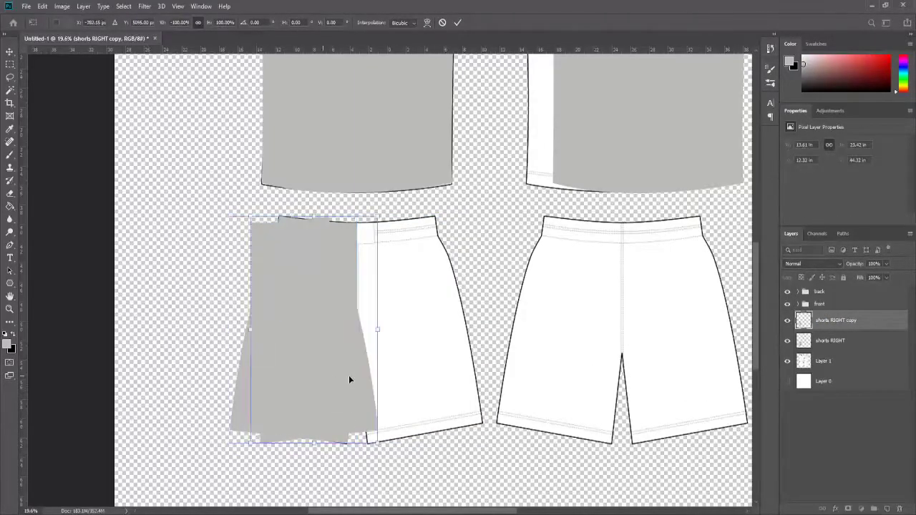
key(Return)
Step: Rename the mirrored copy and group both halves as 'front shorts'
scroll(362, 243, up, 5)
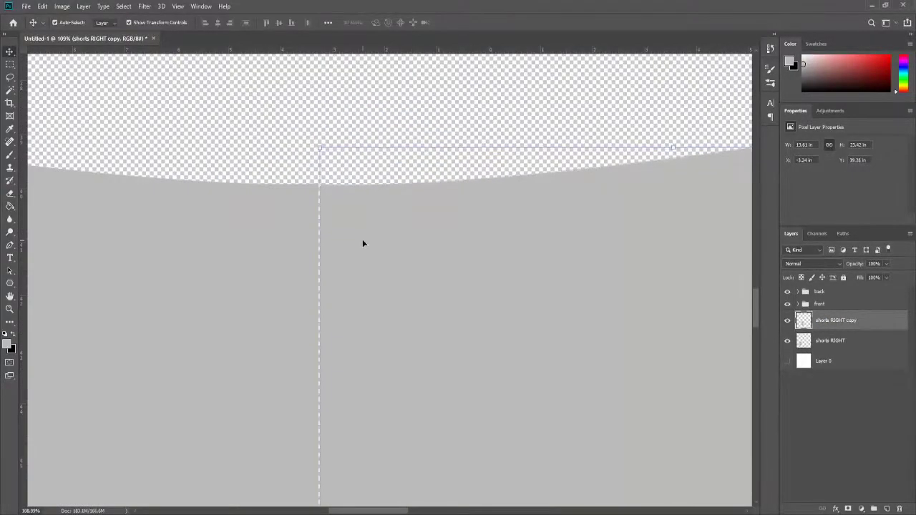
scroll(362, 244, down, 3)
scroll(361, 411, down, 2)
double_click(836, 320)
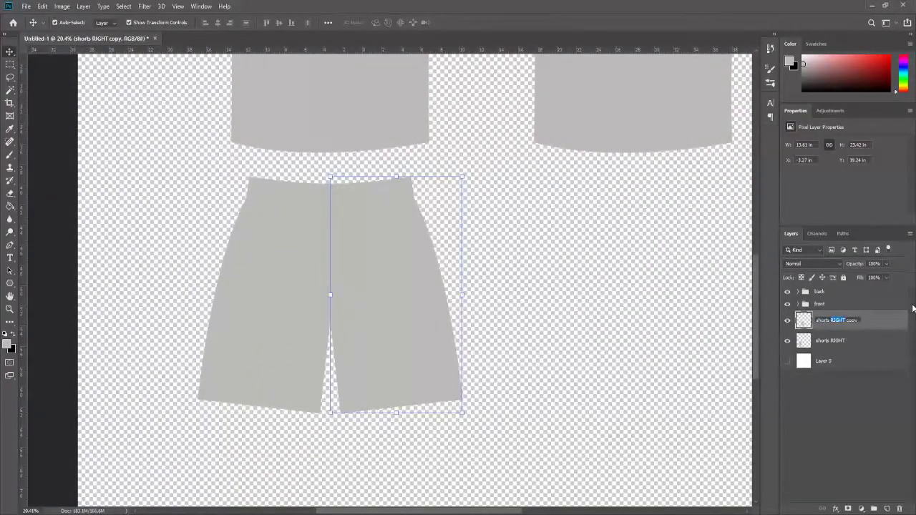
text(Left)
shift+click(833, 342)
key(ctrl+g)
text(front short)
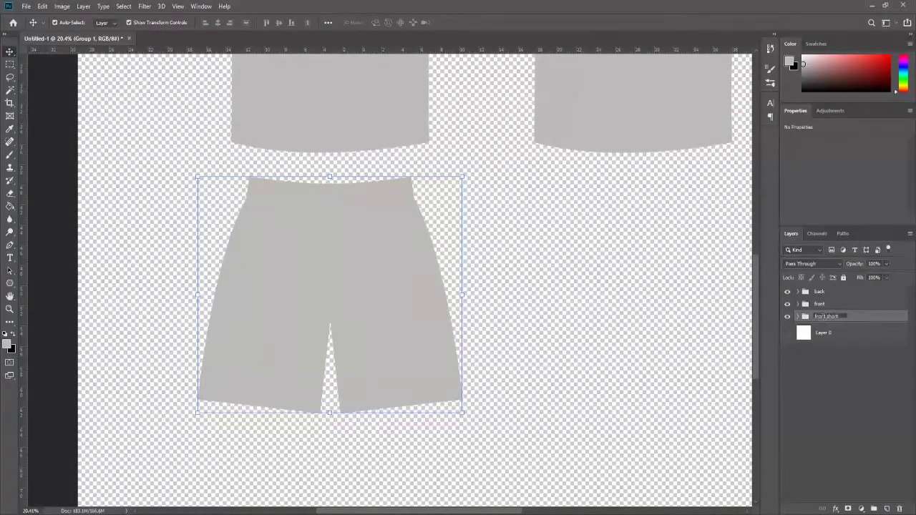
text(s)
key(Return)
Step: Add a new layer and Pen-trace the curved waistband outline of the front shorts
key(ctrl+shift+alt+n)
scroll(307, 184, up, 4)
key(p)
click(313, 181)
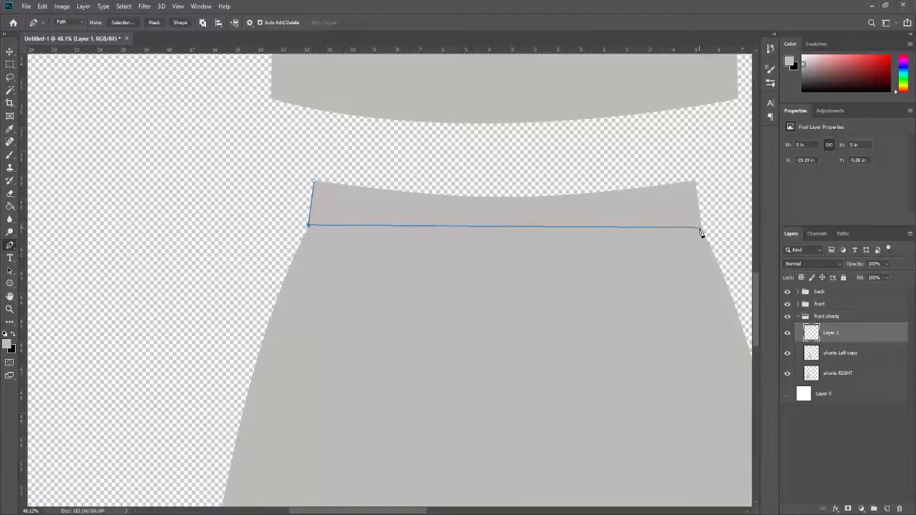
scroll(702, 233, down, 2)
drag(460, 231, 564, 200)
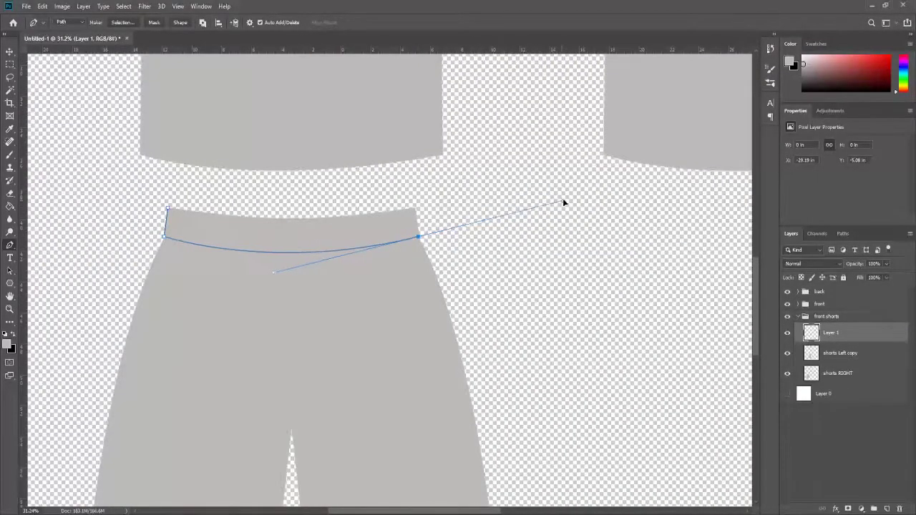
scroll(421, 220, up, 4)
scroll(413, 308, down, 2)
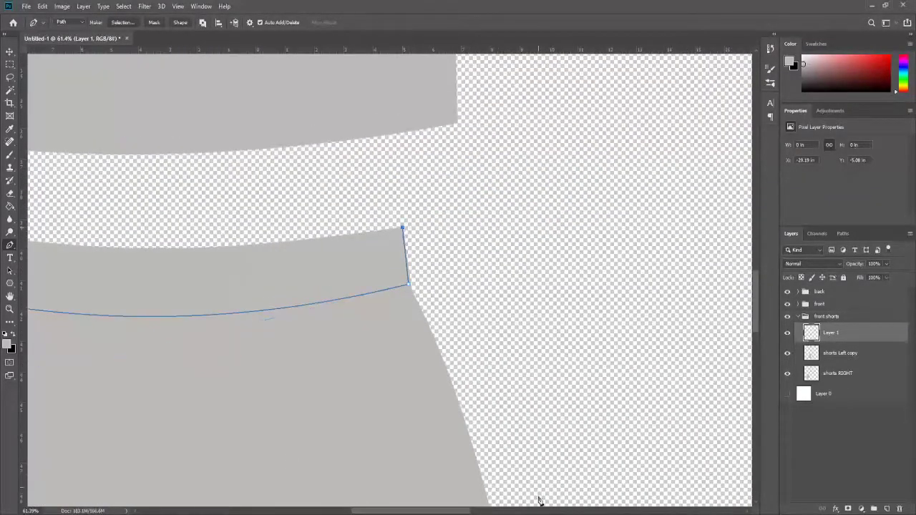
scroll(539, 500, left, 5)
scroll(136, 174, left, 5)
Step: Fill the waistband selection black and hide the garter layer
key(ctrl+Return)
scroll(501, 351, down, 3)
key(g)
click(505, 313)
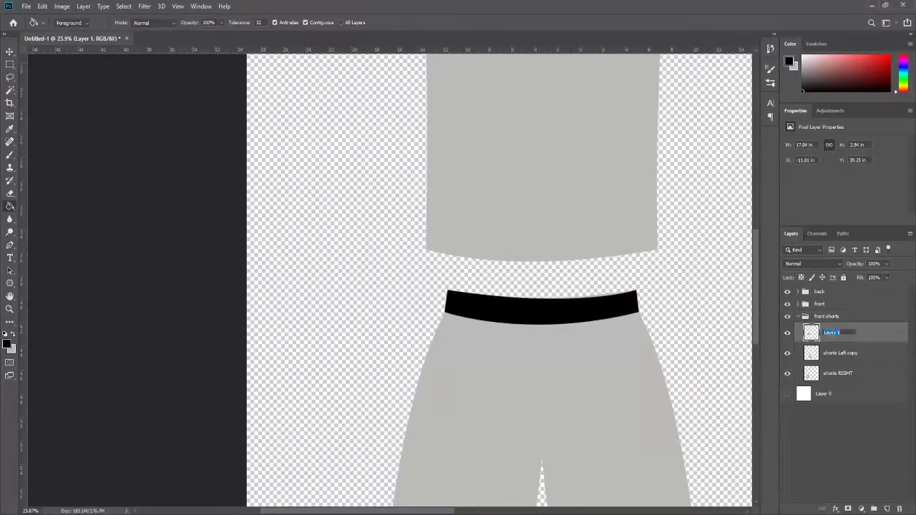
click(788, 335)
scroll(299, 364, down, 3)
Step: Duplicate the front shorts group as 'back shorts' and move it to the right
key(v)
key(ctrl+j)
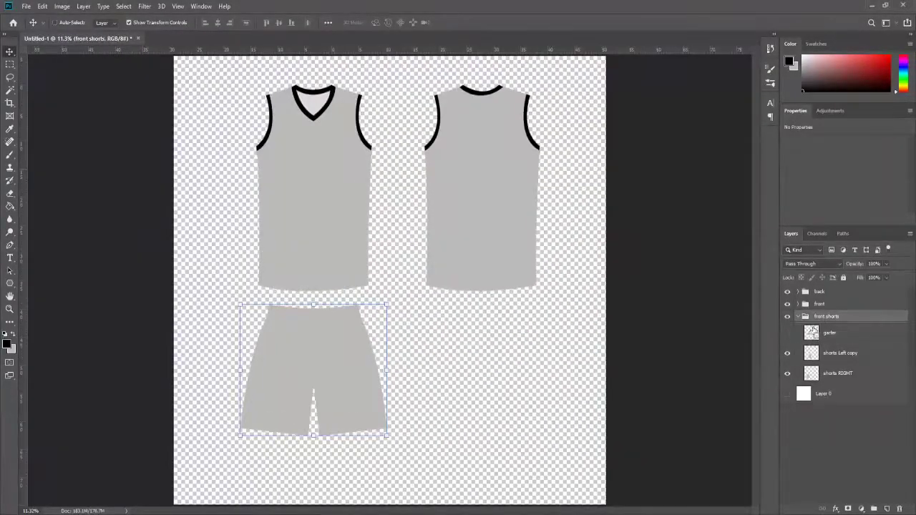
double_click(827, 316)
text(back shorts)
key(Return)
drag(333, 391, 501, 391)
Step: Rename a back half layer 'shorts right copy', collapse both shorts groups, and select the Front layer
click(654, 343)
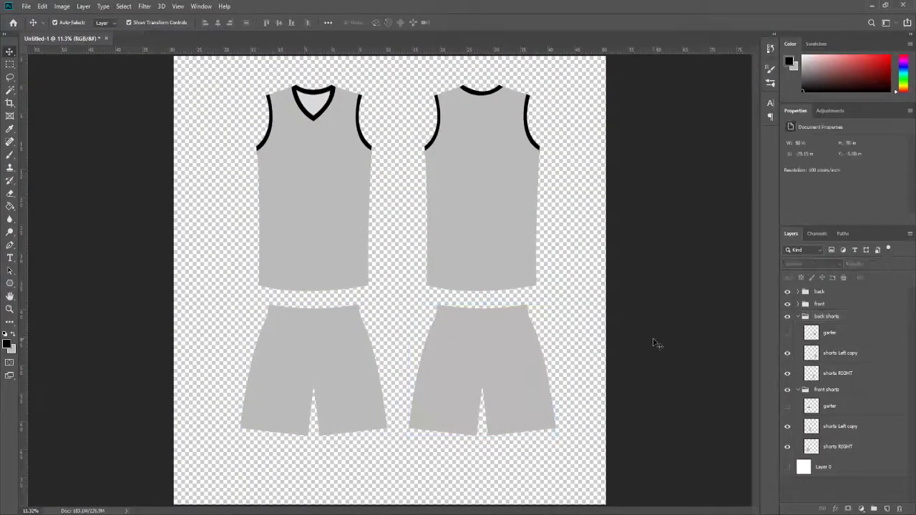
double_click(841, 353)
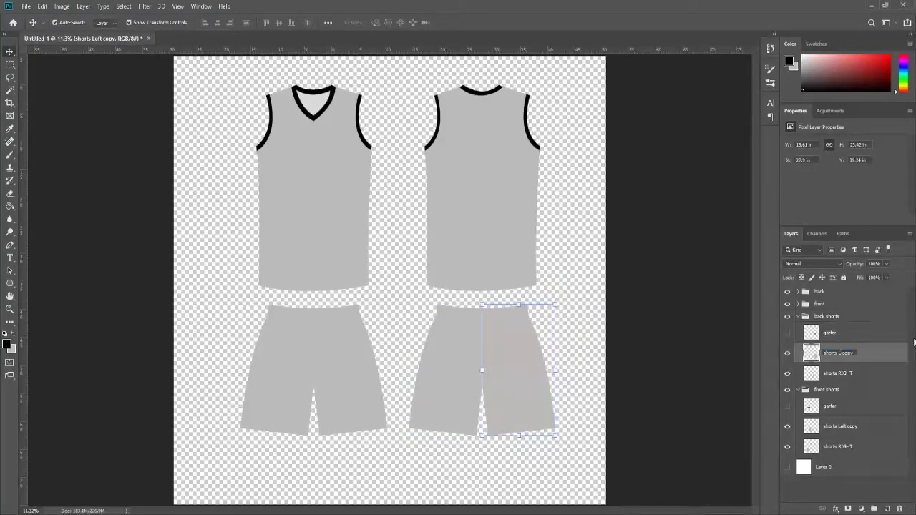
text(right)
click(843, 374)
text(left)
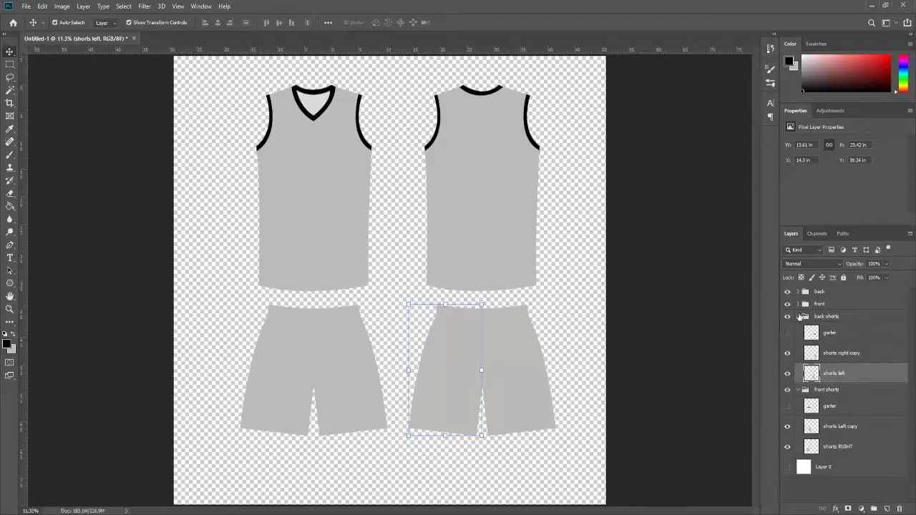
ctrl+click(799, 316)
click(819, 347)
click(799, 304)
click(830, 322)
text(Front Doble click to edit)
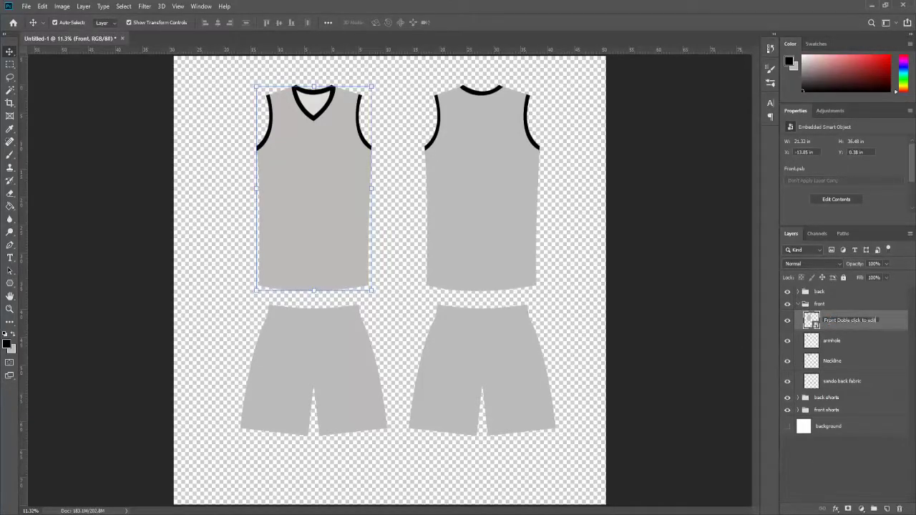
Step: Open the Front jersey smart object and paint its lower shirt area light grey
double_click(811, 320)
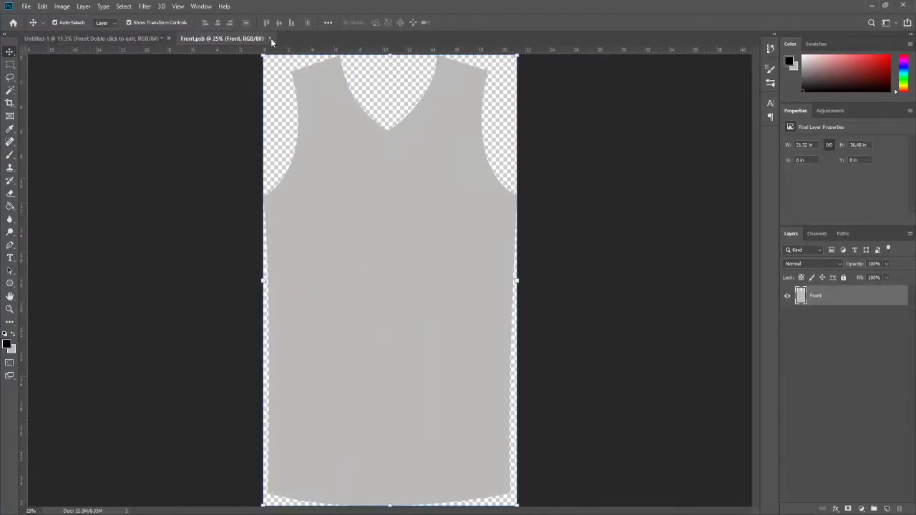
click(271, 39)
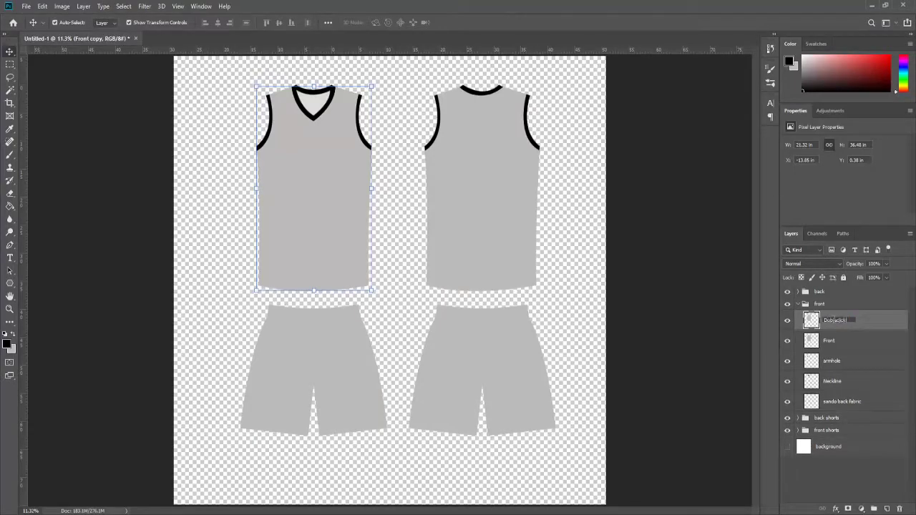
double_click(865, 323)
drag(184, 225, 501, 444)
key(b)
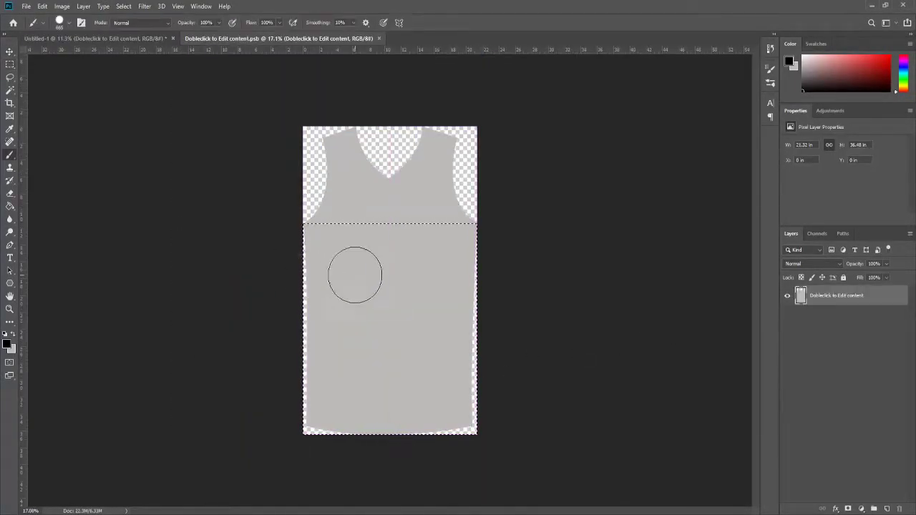
alt+click(381, 327)
drag(380, 327, 417, 393)
key(ctrl+d)
key(v)
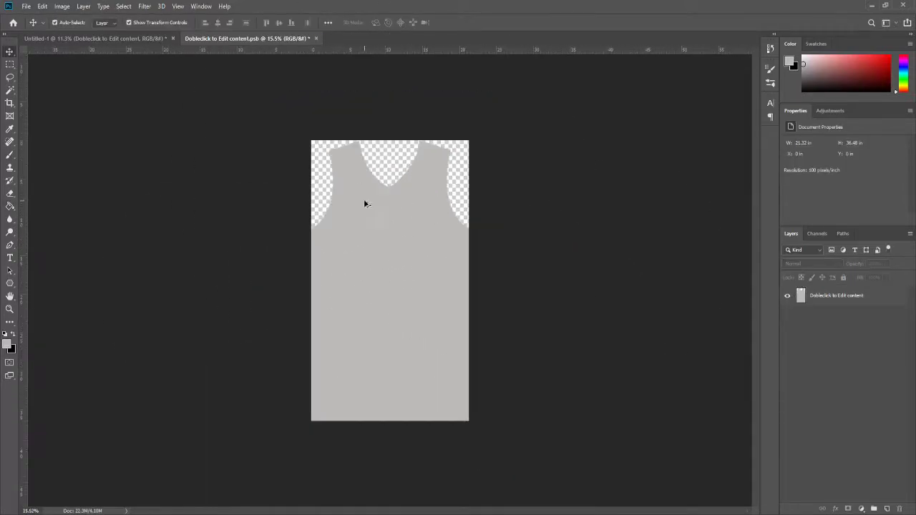
key(ctrl+plus)
key(ctrl+plus)
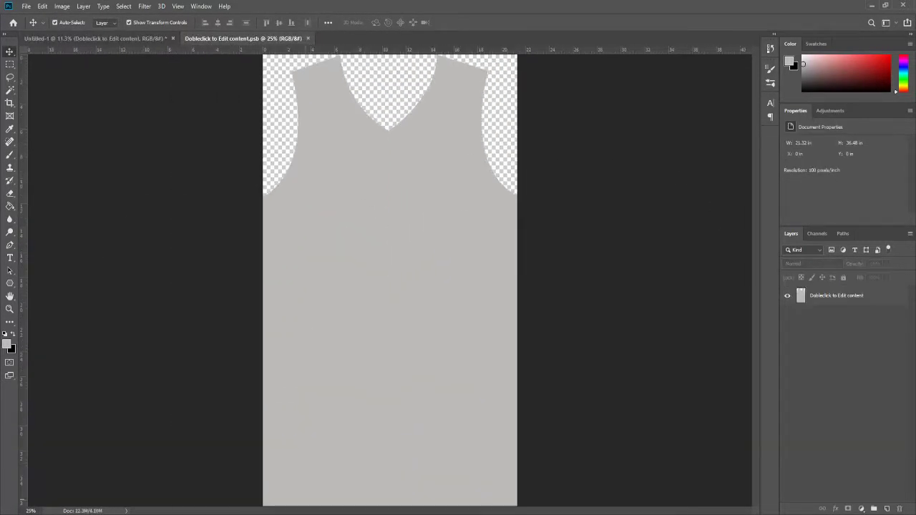
Step: Add 'LOGO' and 'Team name' text on the chest, scaled and centred
key(t)
click(420, 201)
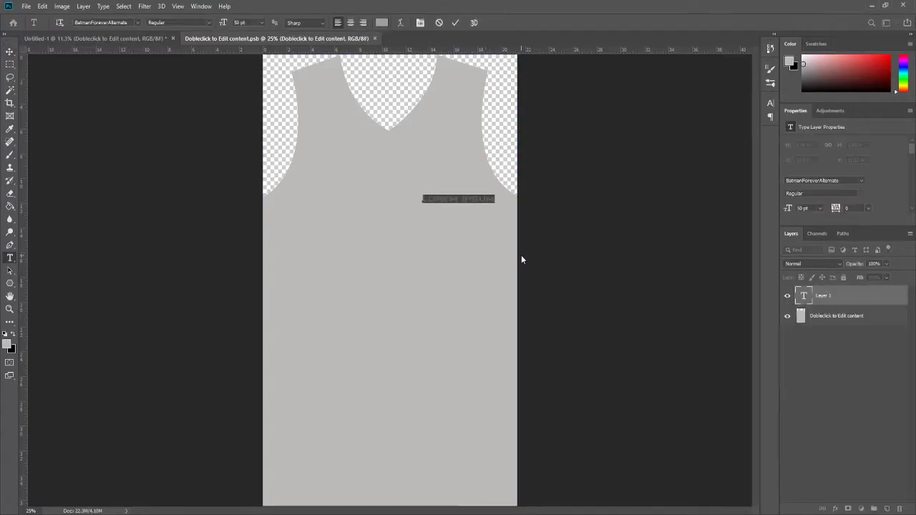
text(LOGO)
click(454, 23)
key(ctrl+t)
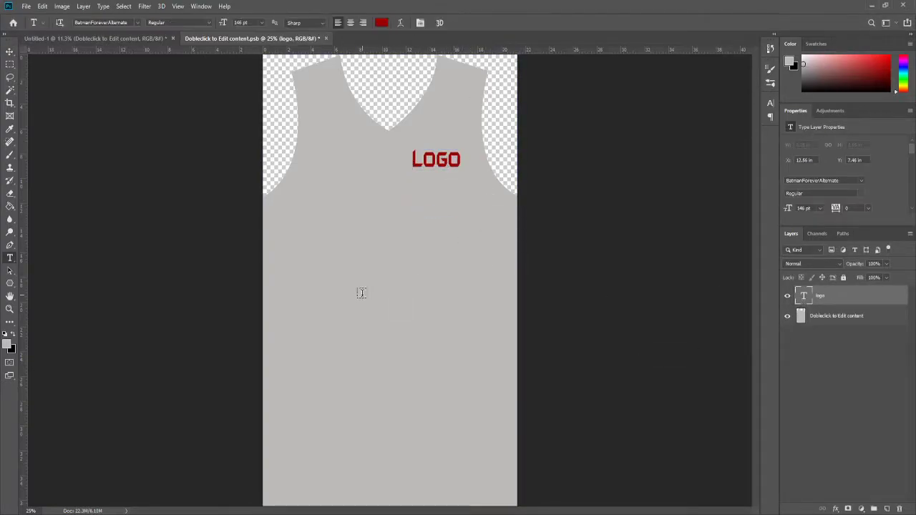
click(361, 292)
text(Team name)
key(ctrl+t)
drag(478, 301, 413, 219)
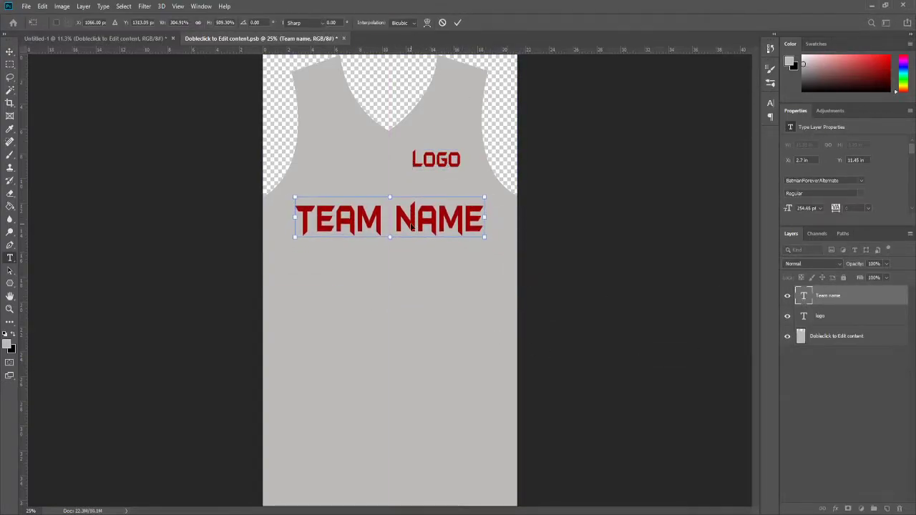
Step: Add a large '28' below the team name and nudge the team name down toward it
key(Return)
key(t)
click(391, 343)
text(28)
key(ctrl+t)
drag(399, 345, 461, 406)
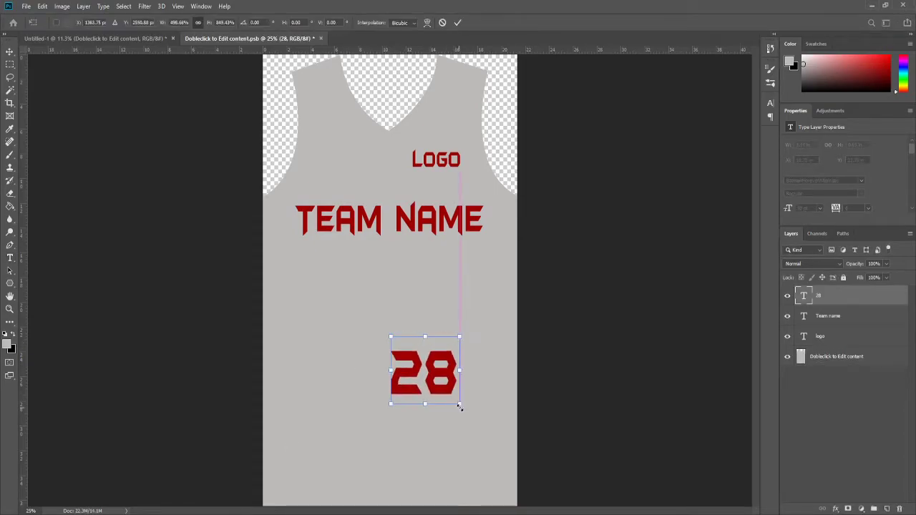
drag(429, 372, 401, 286)
key(Return)
drag(420, 230, 421, 237)
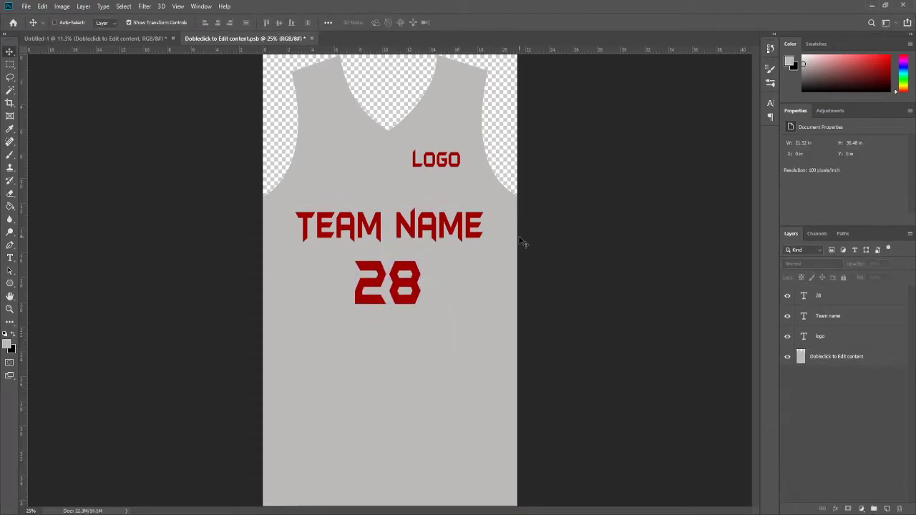
key(ctrl+minus)
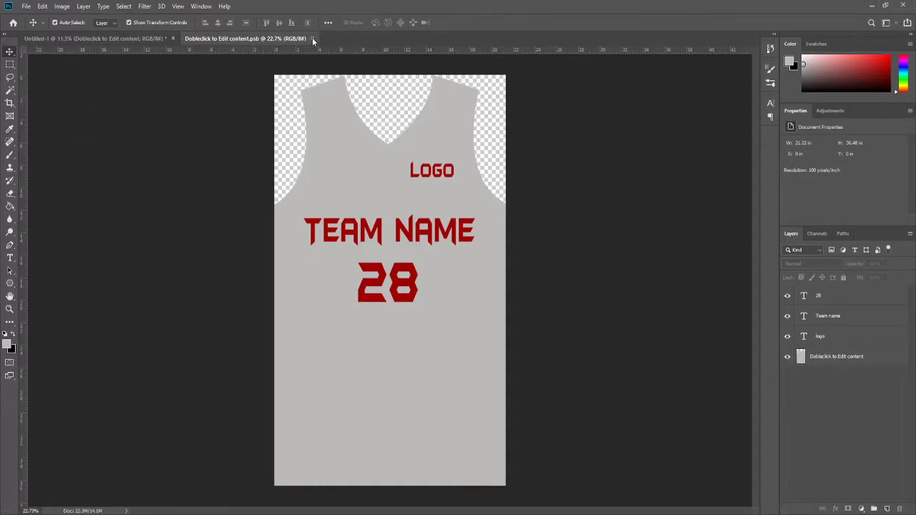
Step: Back in the uniform, add red Solid Color fill trims to the front armhole and neckline
click(312, 39)
click(823, 363)
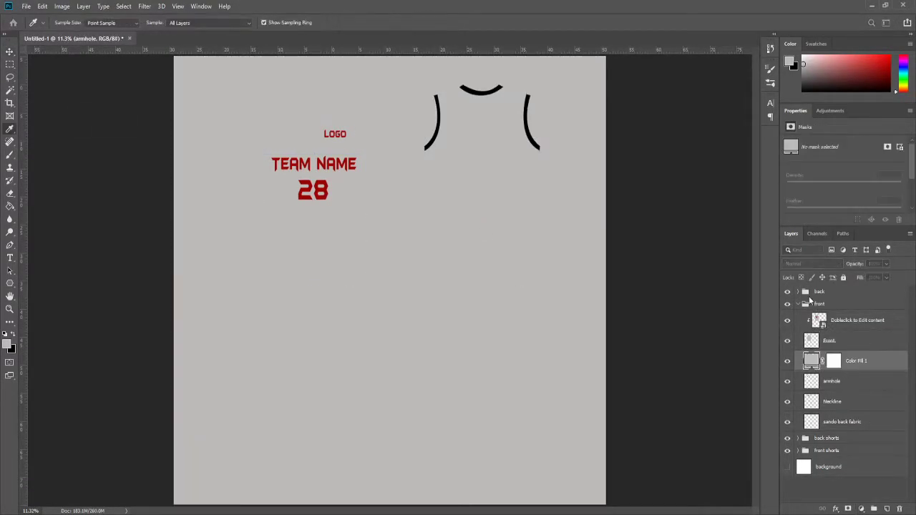
alt+click(809, 371)
text(Doble click to change color)
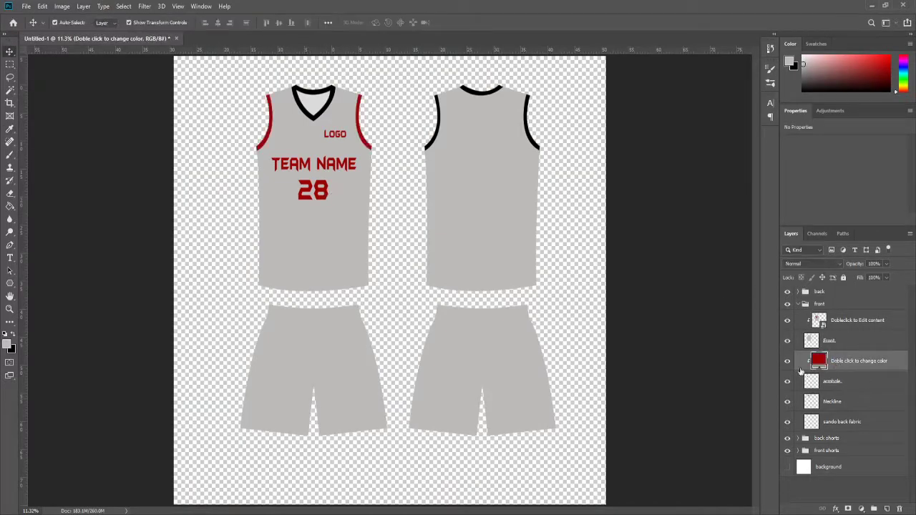
drag(830, 361, 861, 403)
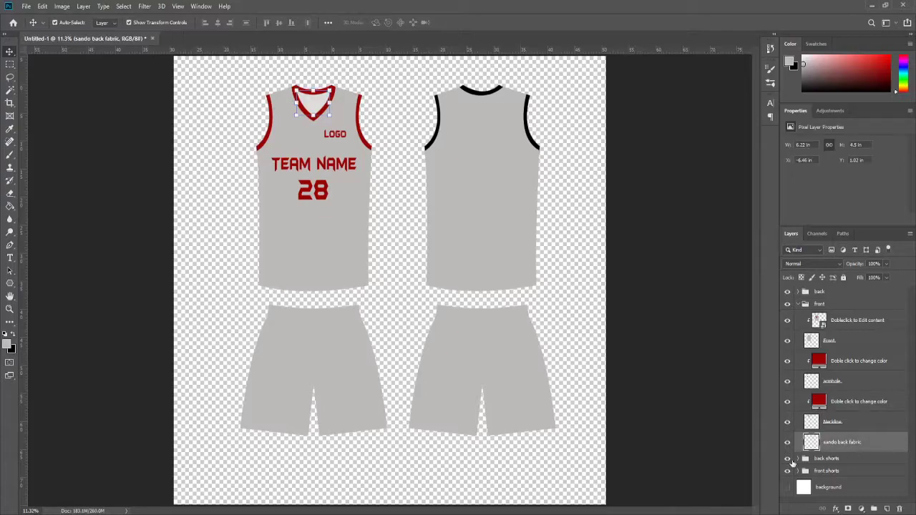
click(827, 458)
click(510, 185)
Step: Duplicate the back jersey, open the copy for editing, and select its lower shirt area
key(ctrl+j)
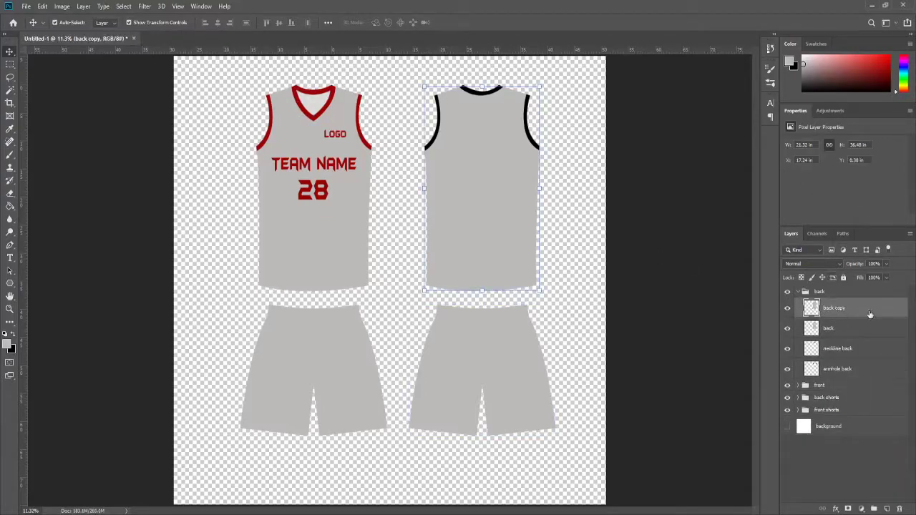
double_click(811, 308)
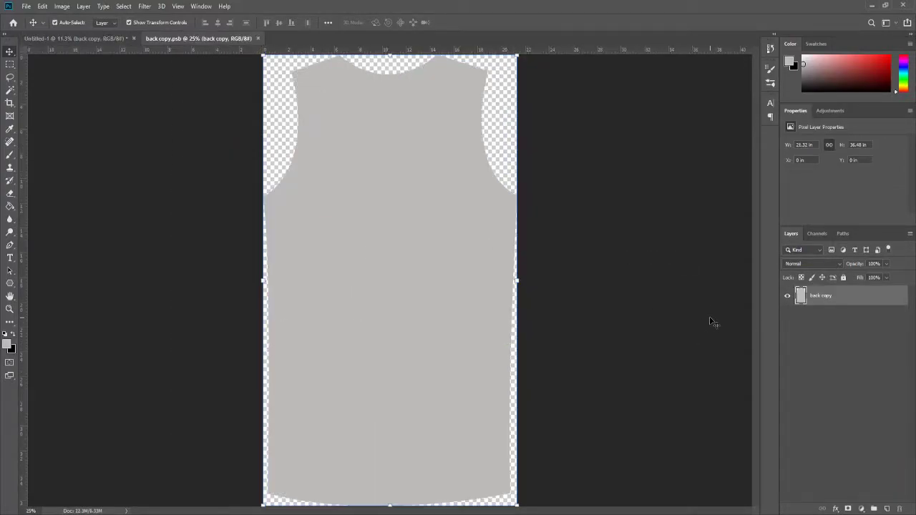
key(m)
drag(262, 197, 517, 506)
key(b)
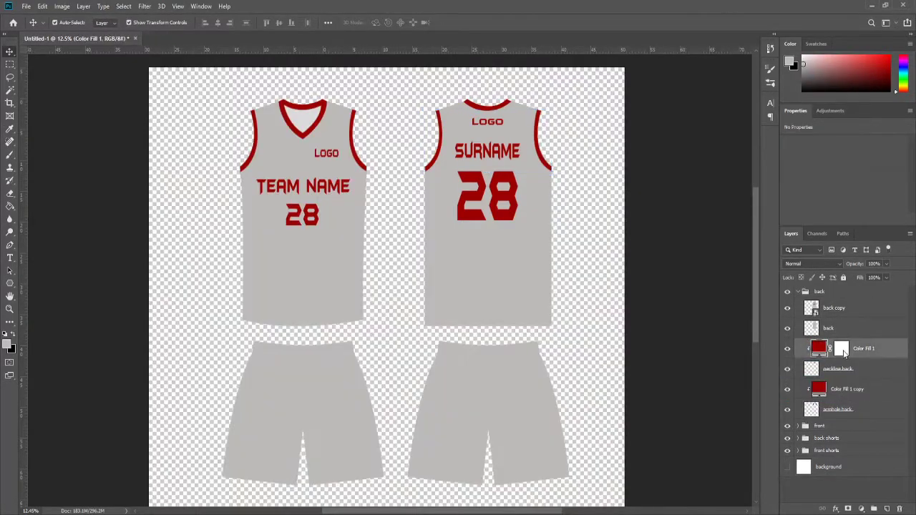
Step: Label the red fill layer 'click to change color' and set two guides along the left shorts leg
drag(844, 352, 852, 412)
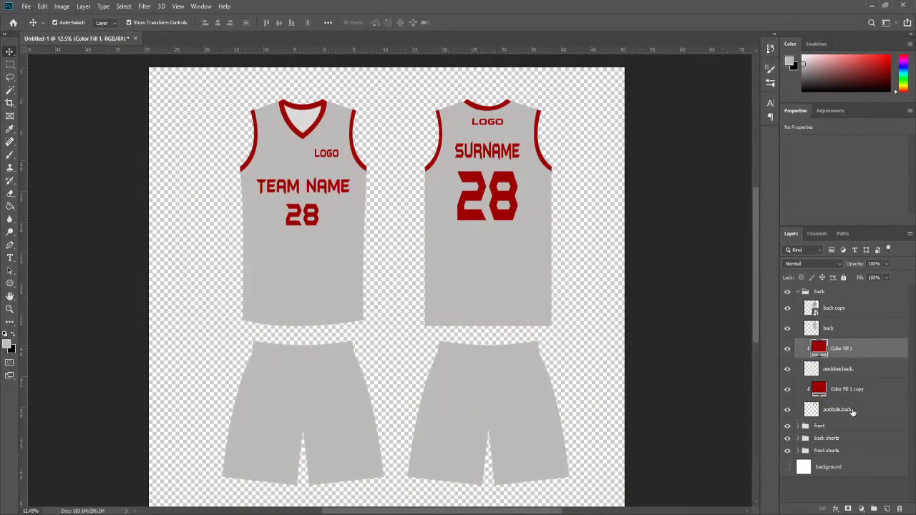
text(ick to change color)
key(Return)
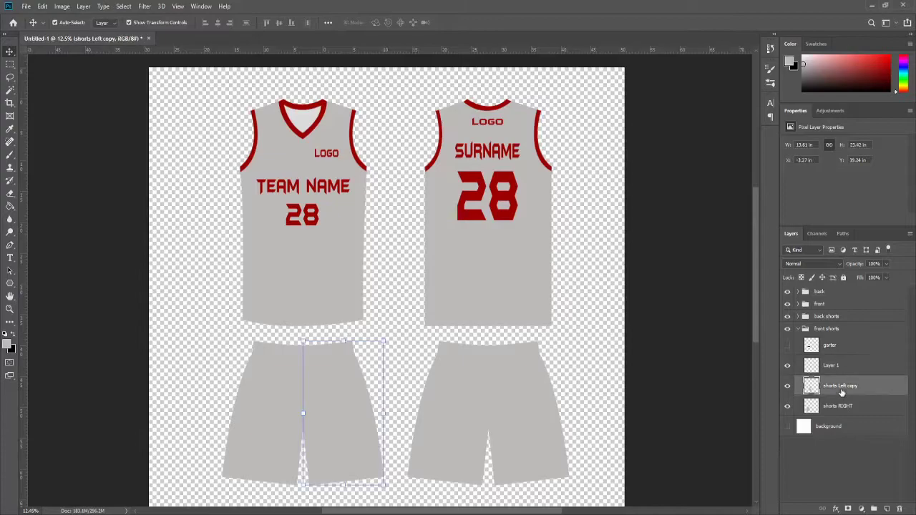
drag(301, 363, 301, 363)
drag(385, 50, 390, 292)
Step: Brush-fill a grey rectangle between the guides on Layer 1 in the front shorts
key(alt+bracketright)
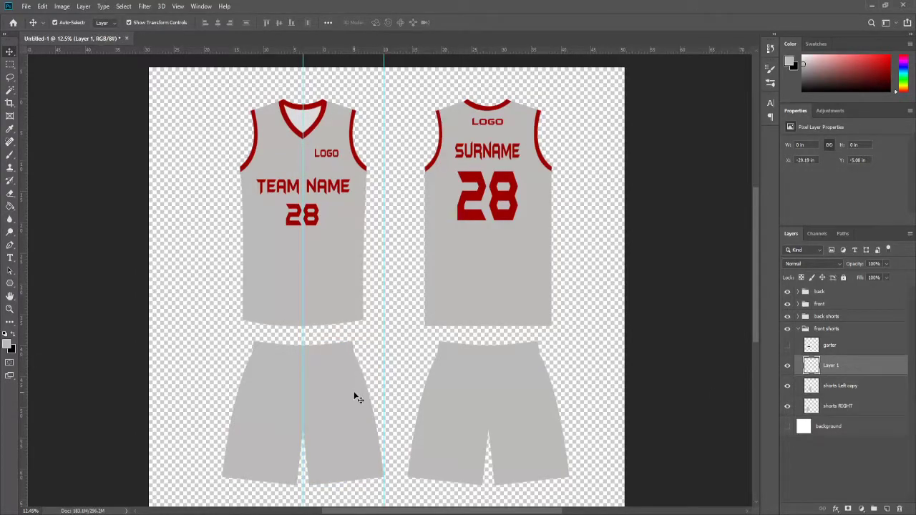
scroll(339, 378, up, 3)
key(m)
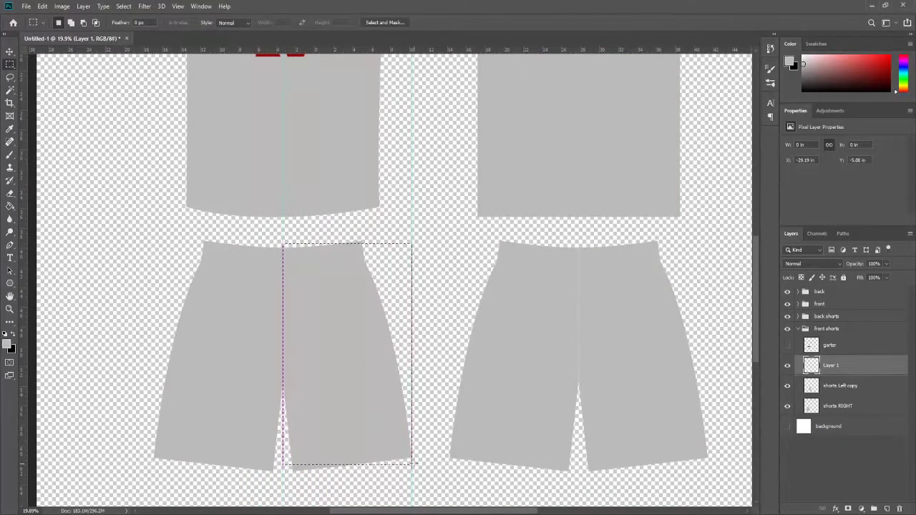
key(b)
drag(318, 307, 347, 415)
key(ctrl+d)
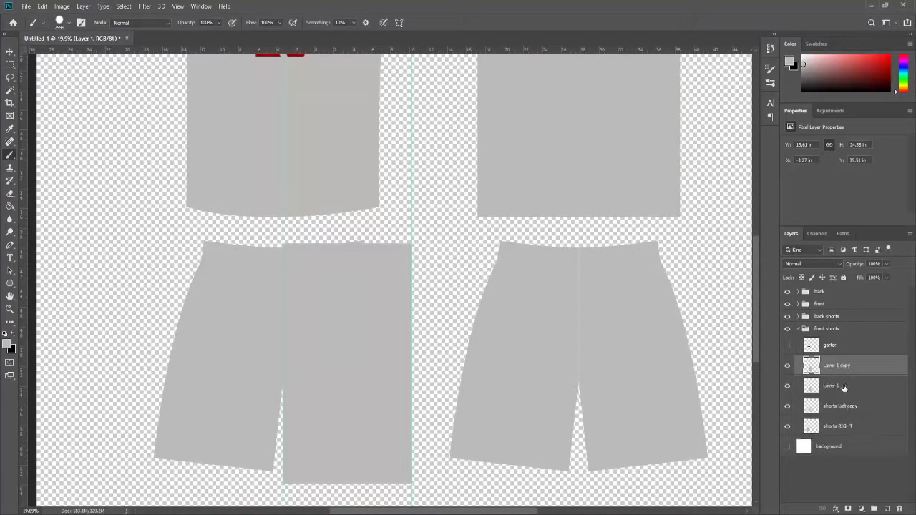
key(v)
scroll(408, 194, down, 2)
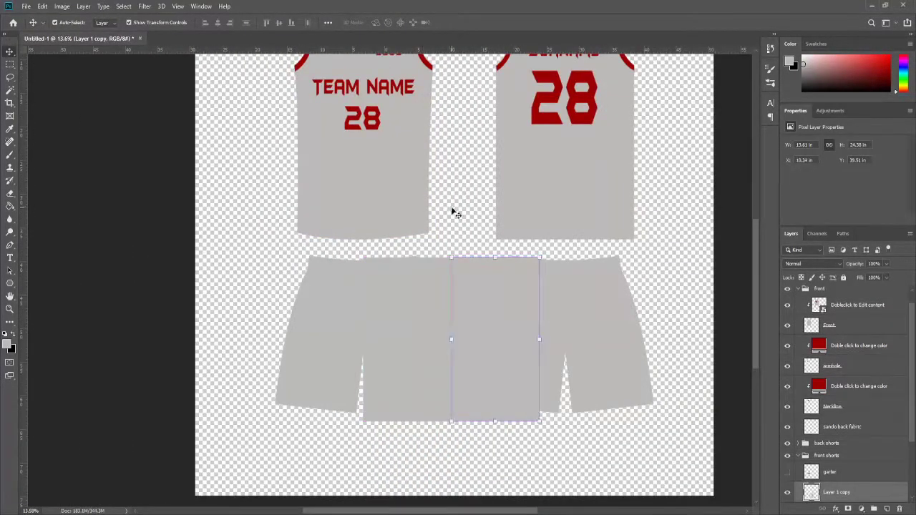
scroll(451, 214, up, 3)
scroll(403, 264, down, 4)
scroll(847, 458, down, 2)
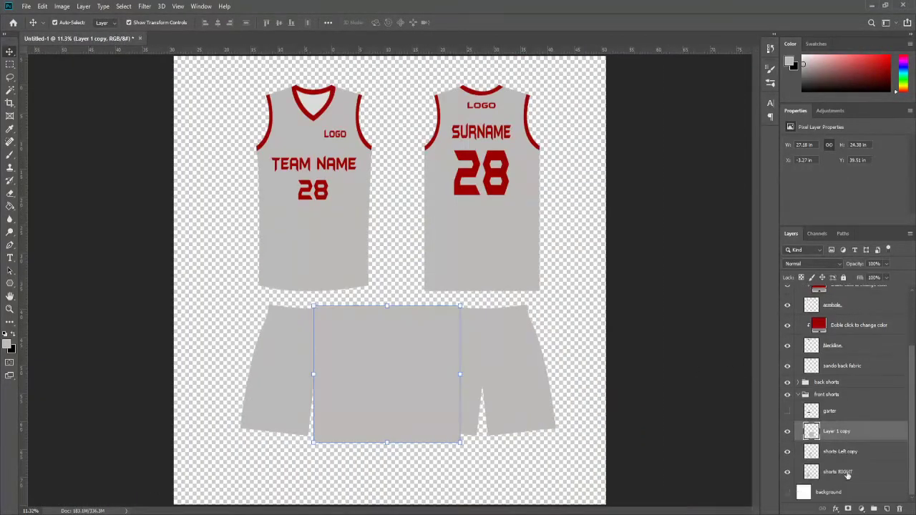
Step: Clip the grey content layer to the front shorts shape
alt+click(834, 441)
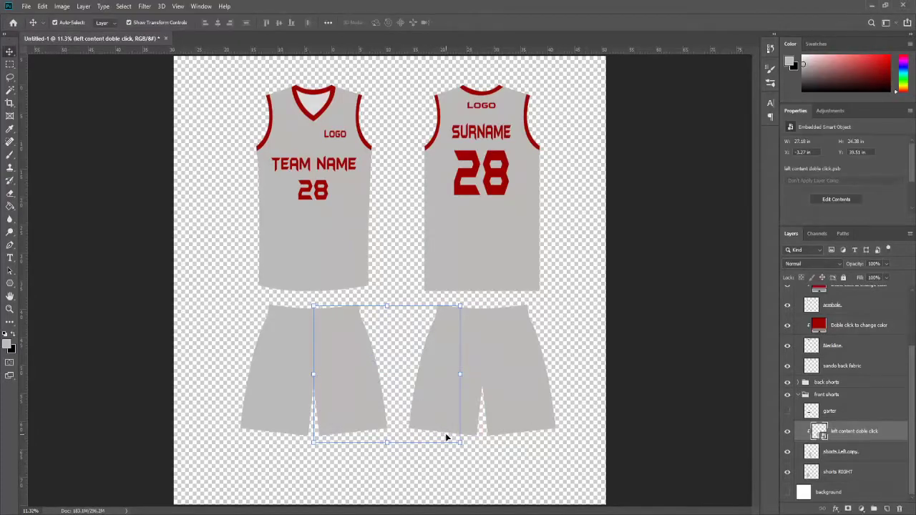
key(ctrl+t)
drag(469, 451, 478, 445)
key(Escape)
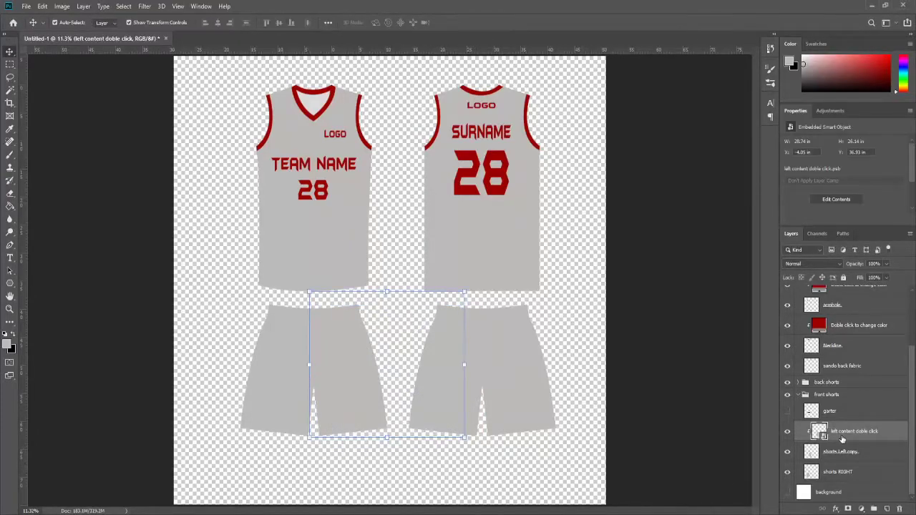
Step: Duplicate the content into the back shorts group, rotated and centred over the back shorts
key(ctrl+j)
drag(830, 426, 827, 387)
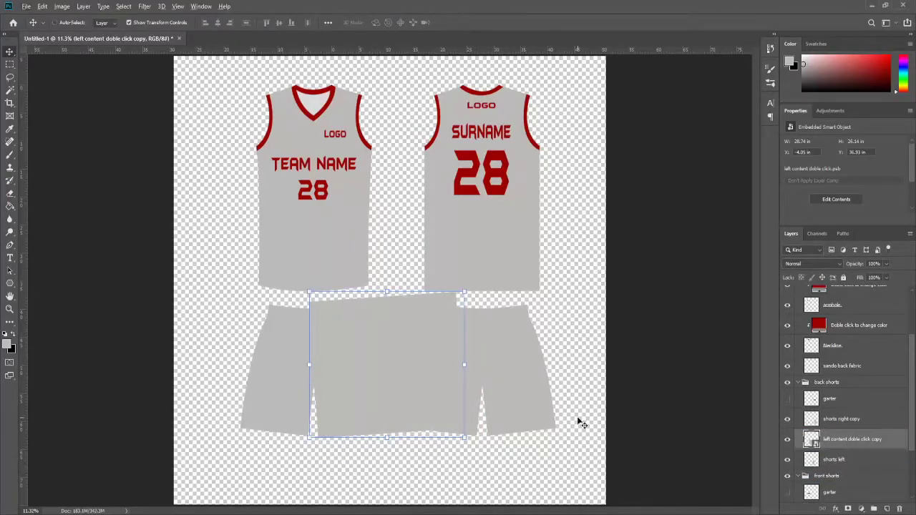
key(ctrl+t)
drag(417, 400, 585, 401)
drag(636, 329, 651, 279)
drag(607, 342, 470, 345)
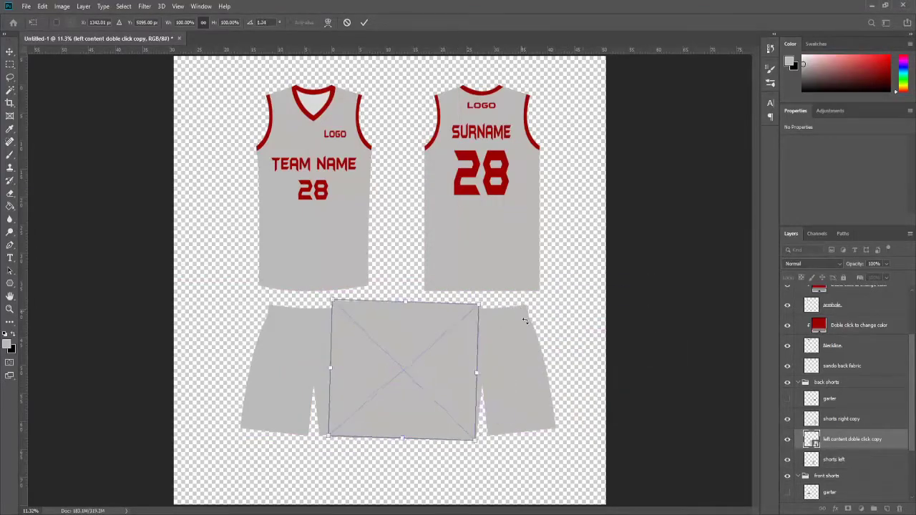
key(Return)
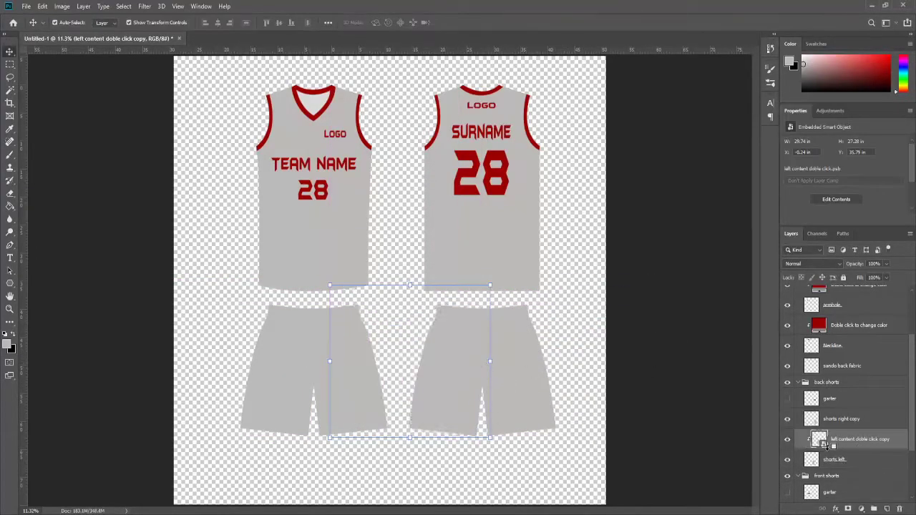
Step: In the left shorts content, add an enlarged red 28 near the lower hem and save
double_click(811, 440)
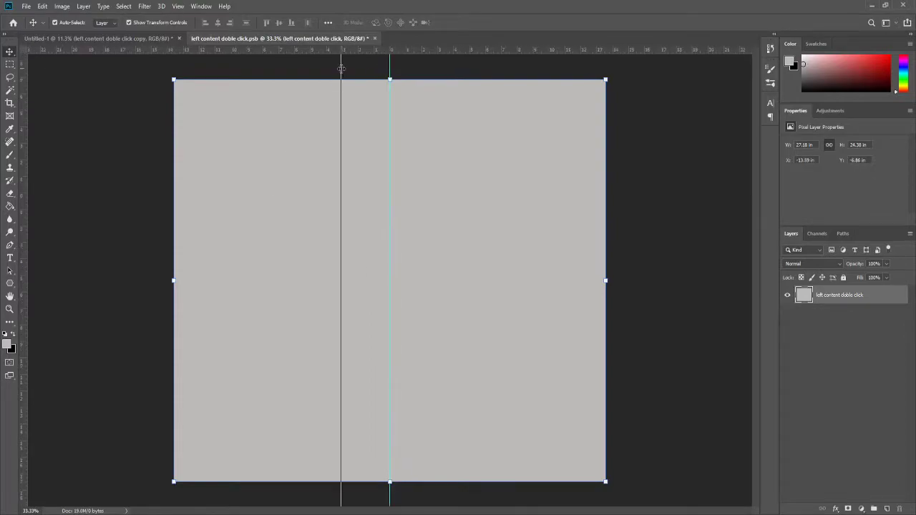
drag(388, 486, 390, 482)
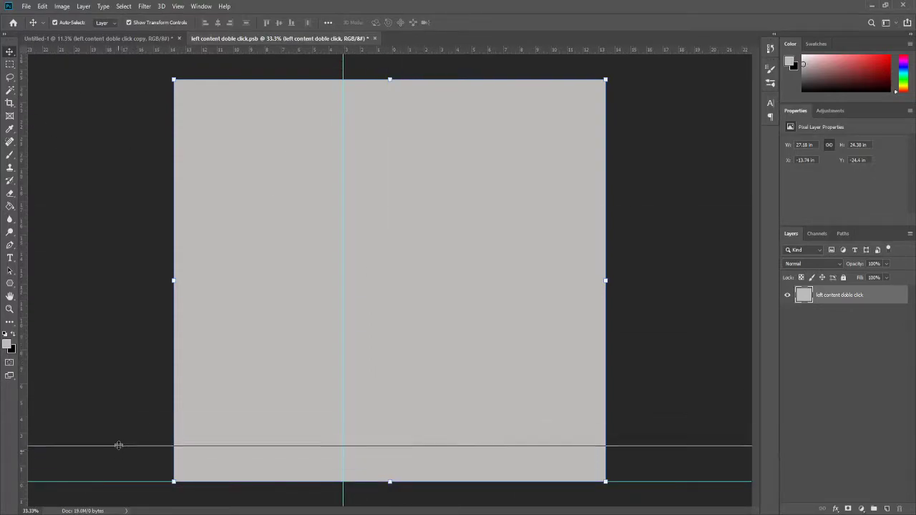
drag(119, 445, 119, 441)
key(t)
click(279, 399)
text(28)
key(ctrl+t)
drag(277, 387, 216, 304)
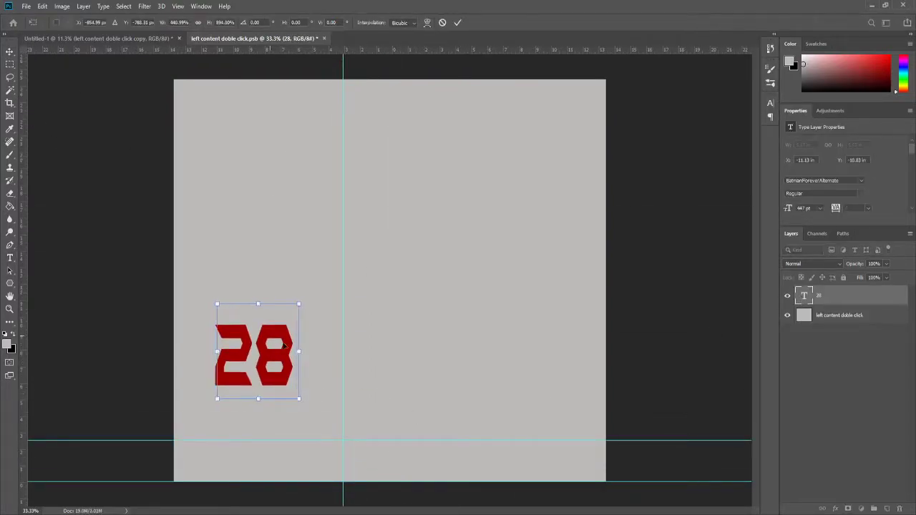
drag(284, 347, 330, 400)
key(Return)
key(ctrl+s)
Step: Paint broad black bands across the background fabric layer and save
click(805, 317)
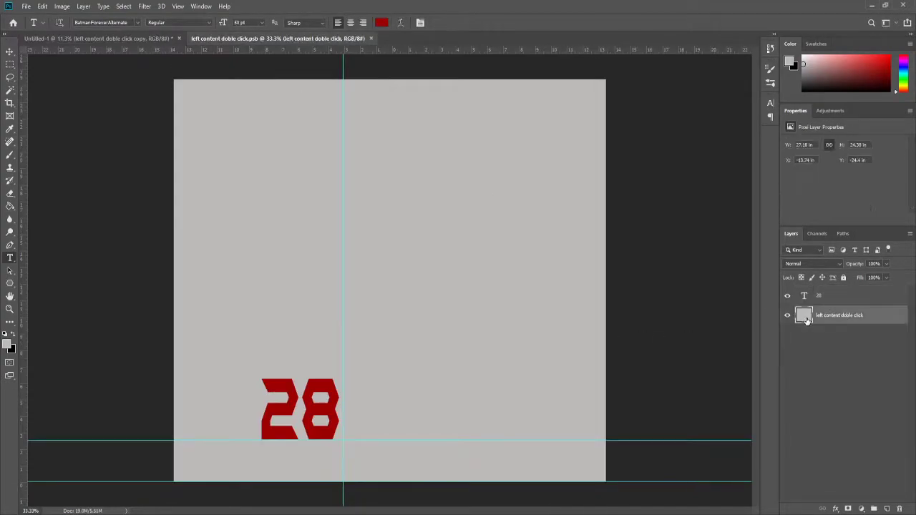
key(b)
drag(150, 239, 637, 215)
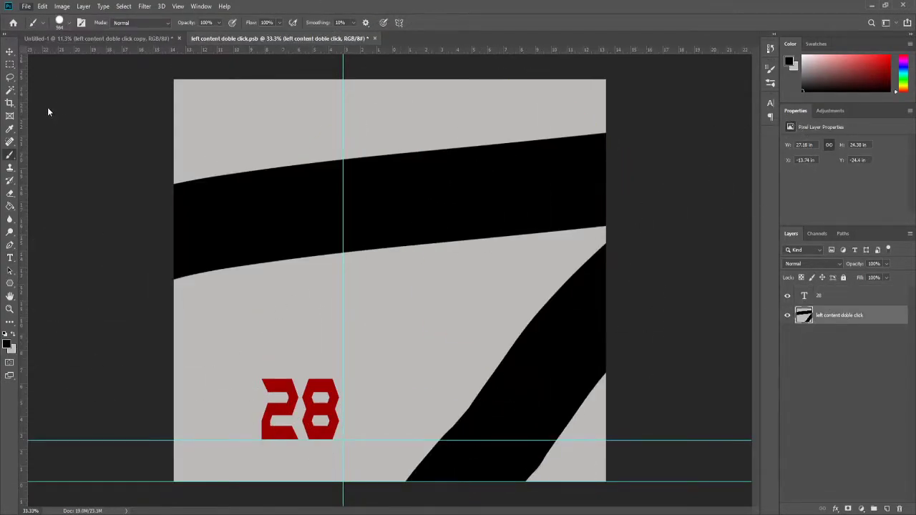
key(ctrl+s)
Step: Fill the fabric layer with a brown sampled from the canvas, then save and close the content
click(97, 38)
scroll(845, 394, down, 2)
double_click(806, 319)
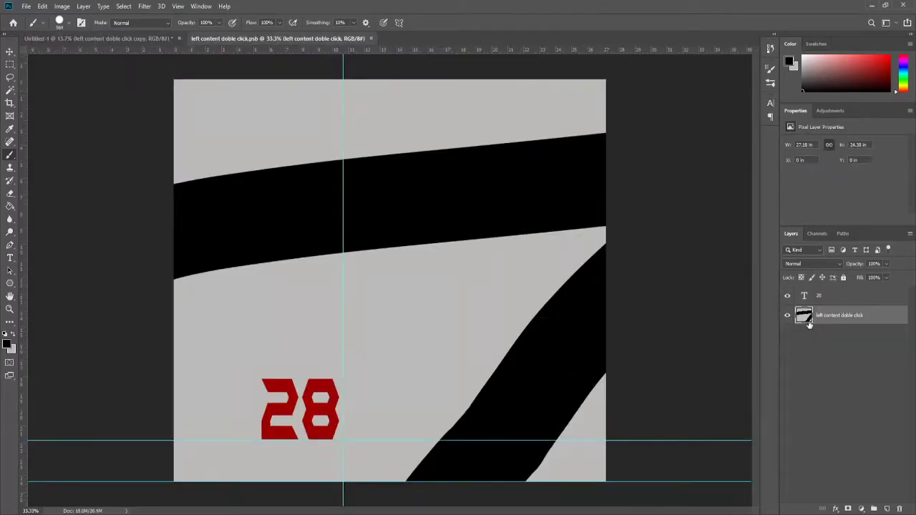
key(i)
click(300, 412)
key(b)
key(alt+BackSpace)
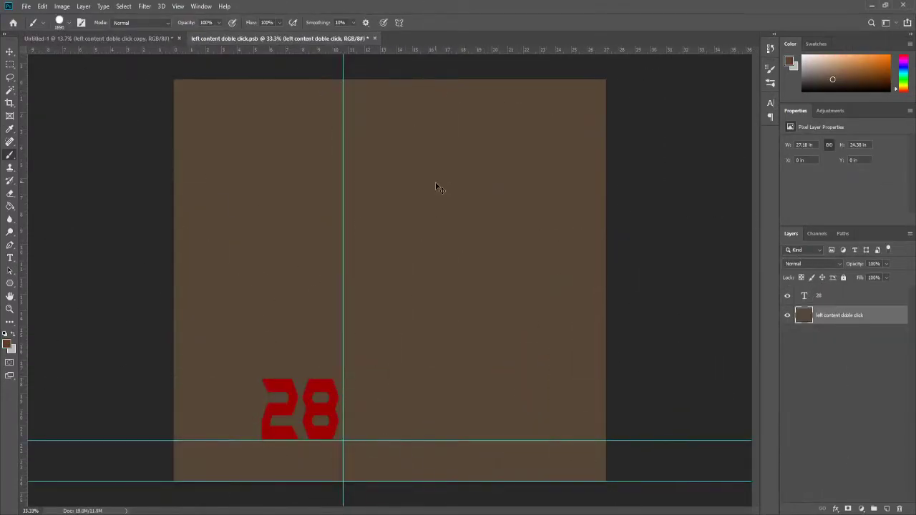
key(ctrl+s)
key(ctrl+w)
key(Return)
Step: Duplicate the brown shorts content and fit the copy onto the right shorts panel
key(v)
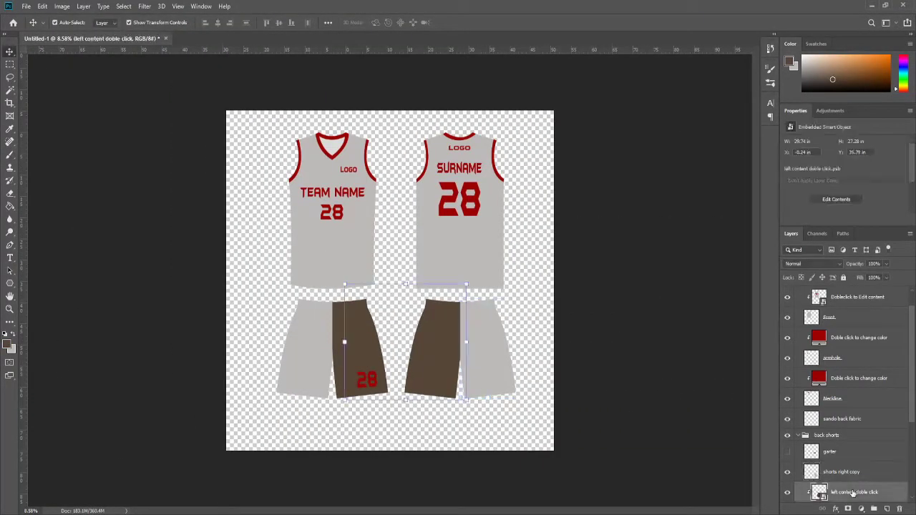
key(ctrl+bracketright)
drag(466, 394, 538, 444)
key(ctrl+t)
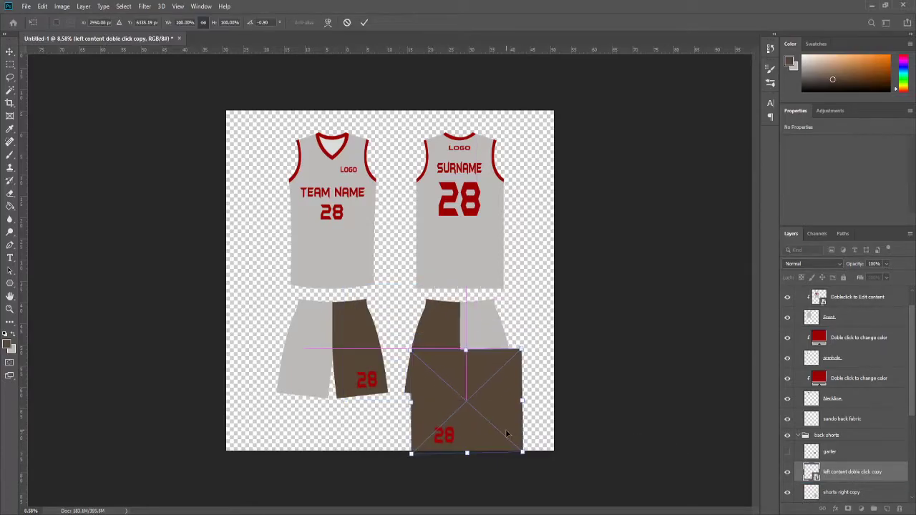
scroll(480, 473, up, 2)
drag(518, 350, 606, 246)
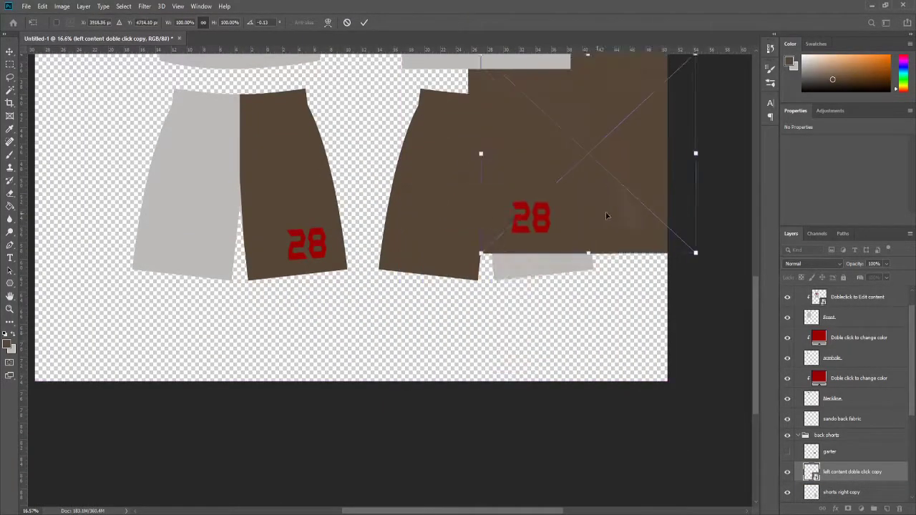
key(Return)
Step: Clip the brown copy to the shorts RIGHT piece and fit the whole mockup in view
key(ctrl+shift+alt+n)
text(righ)
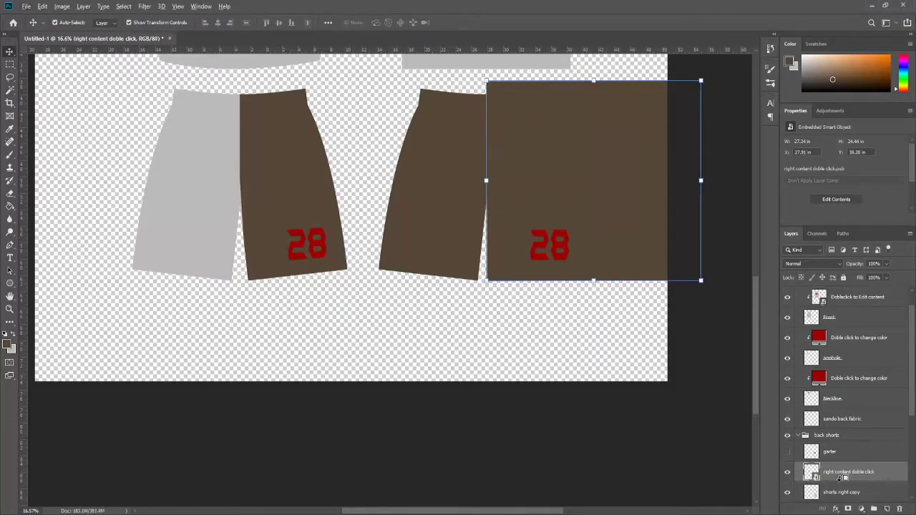
scroll(817, 479, up, 1)
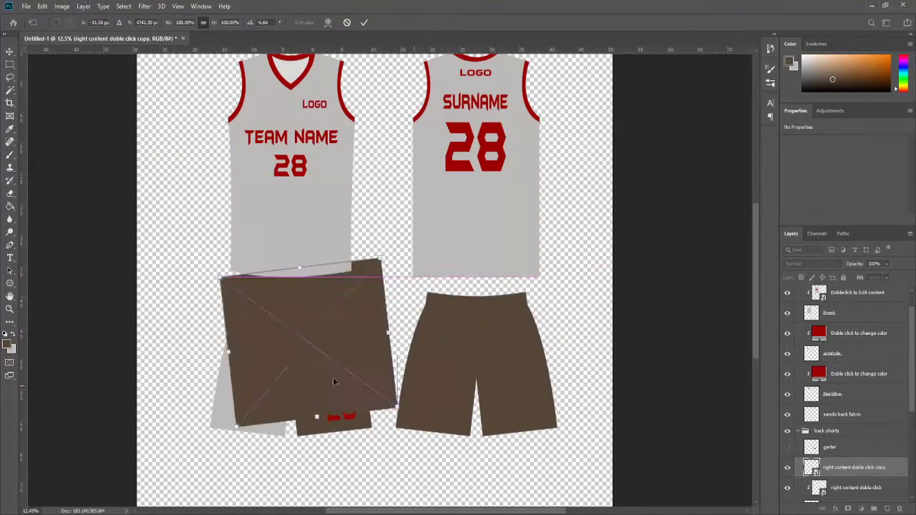
drag(841, 452, 840, 461)
key(ctrl+alt+g)
key(ctrl+t)
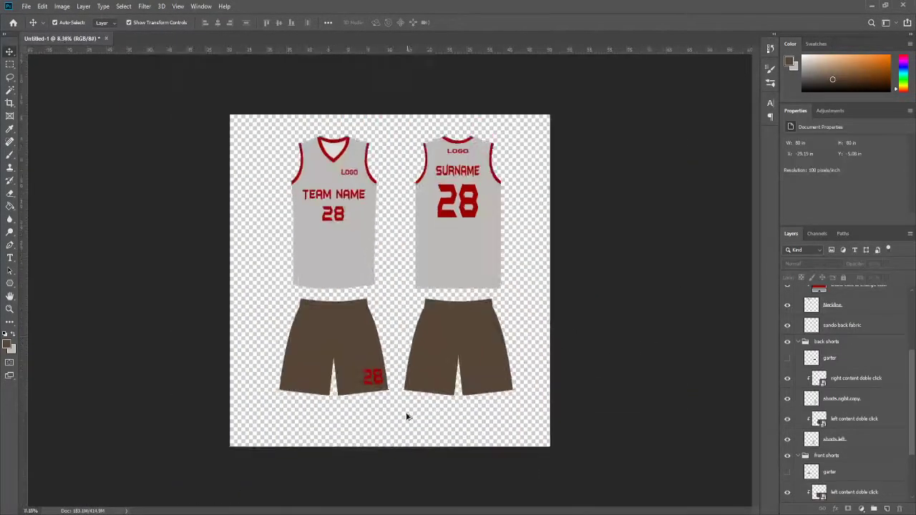
key(ctrl+0)
click(788, 358)
scroll(798, 395, down, 3)
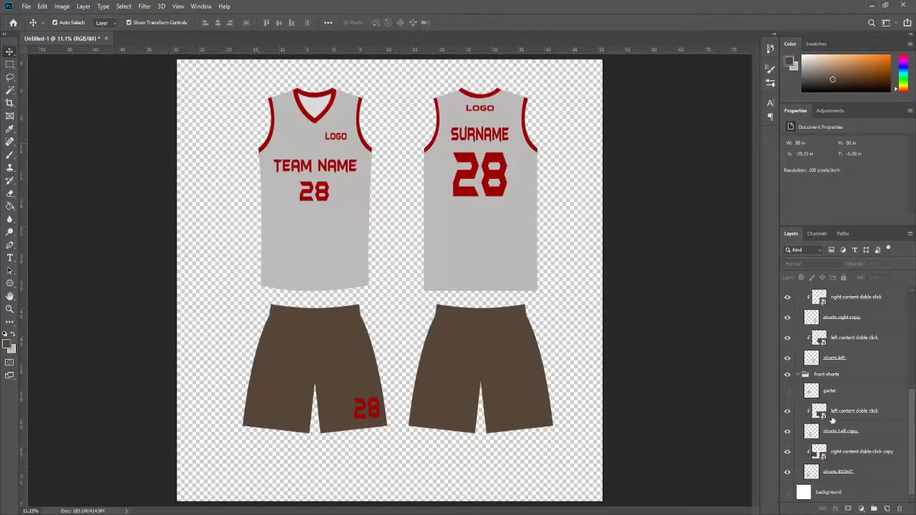
Step: Collapse the layer groups and clip the jersey copy to the back jersey shape
ctrl+click(805, 375)
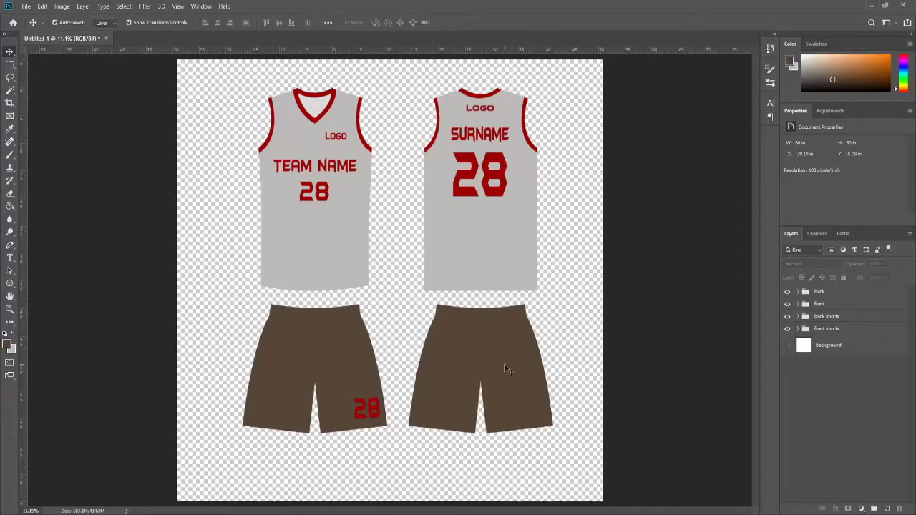
click(788, 292)
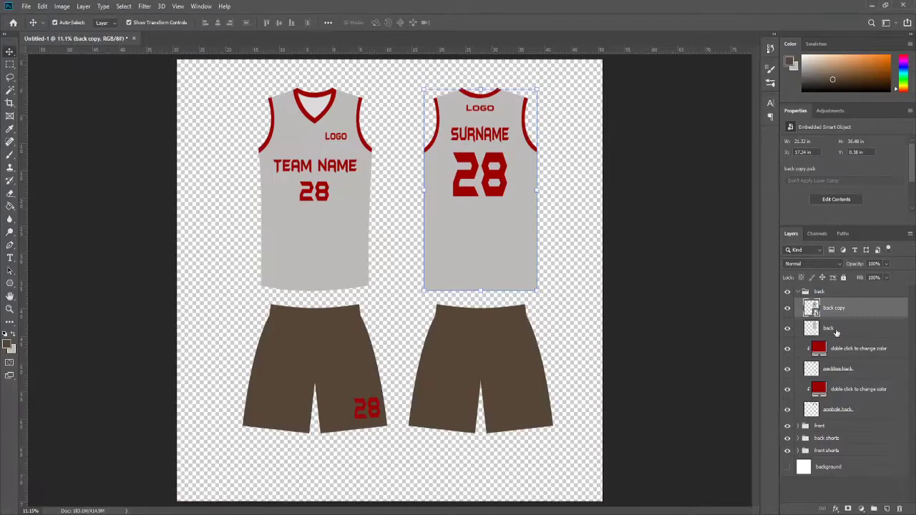
alt+click(848, 318)
text(doble click content edit)
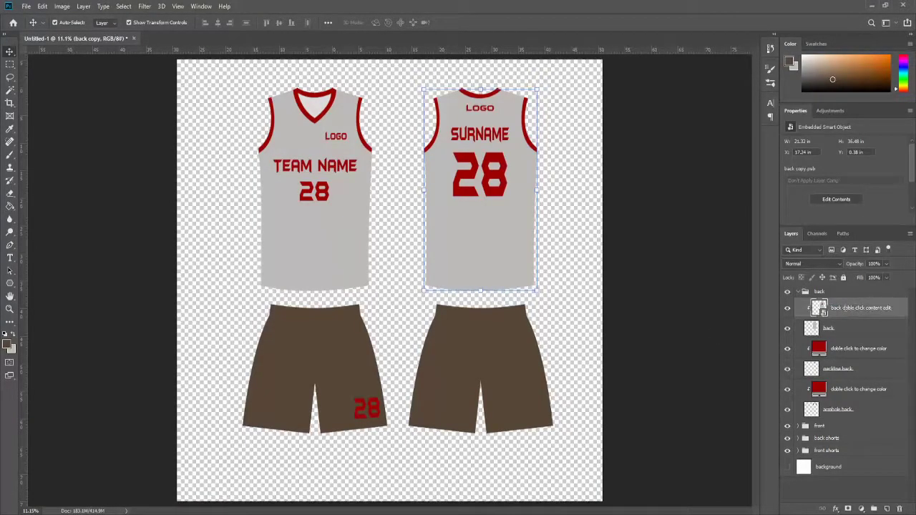
click(633, 280)
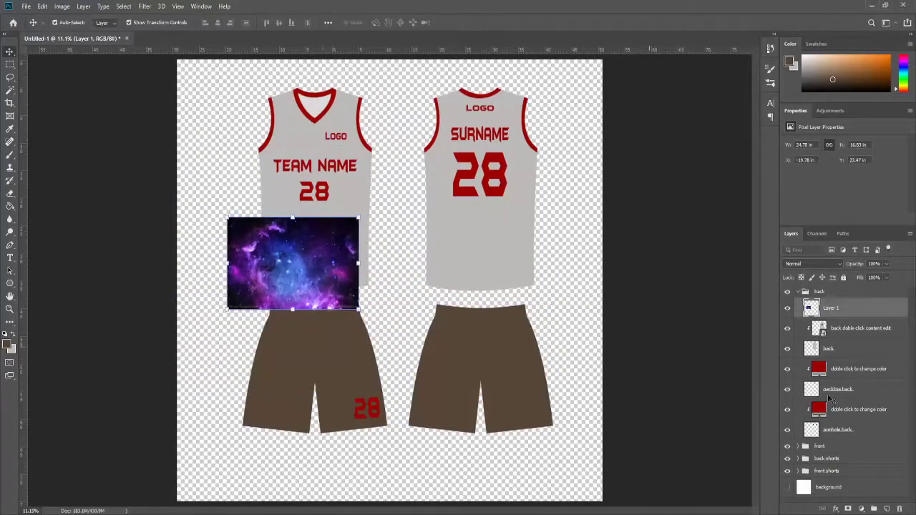
Step: Paste the galaxy image into the back jersey content, resize it, clip it, and save
key(ctrl+x)
key(ctrl+v)
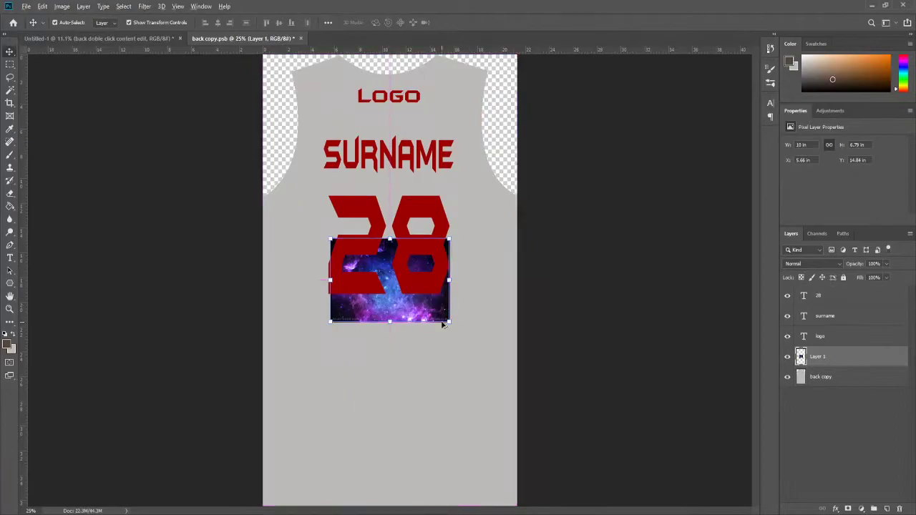
key(ctrl+t)
key(Return)
key(ctrl+alt+g)
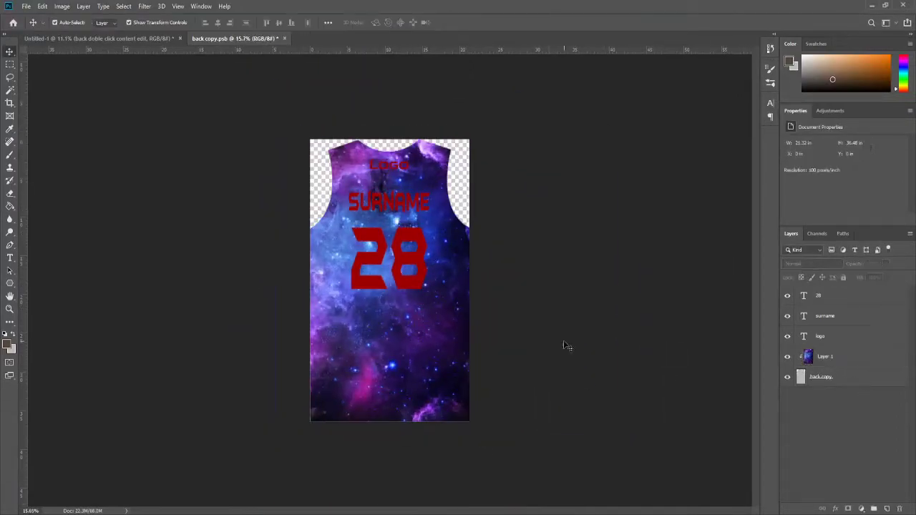
key(ctrl+s)
Step: Paste and clip the galaxy image into the front jersey content, then save and close
click(116, 38)
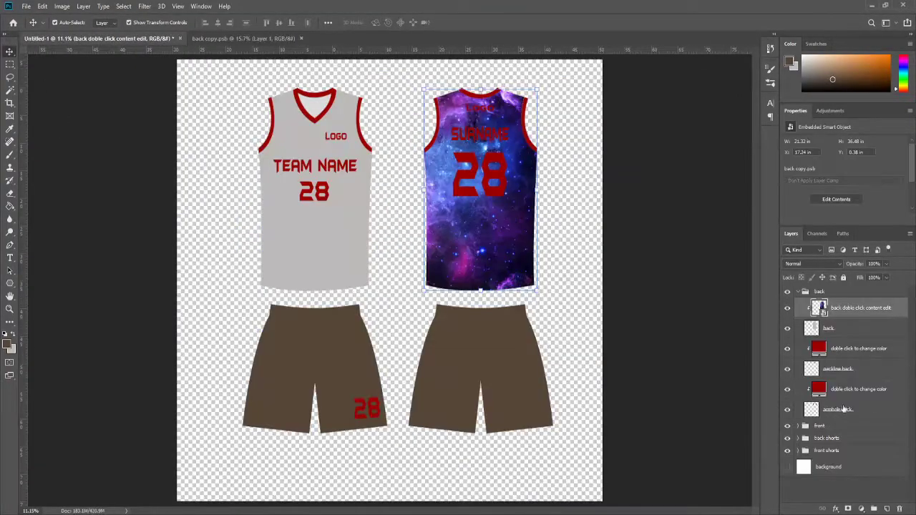
double_click(802, 301)
key(ctrl+v)
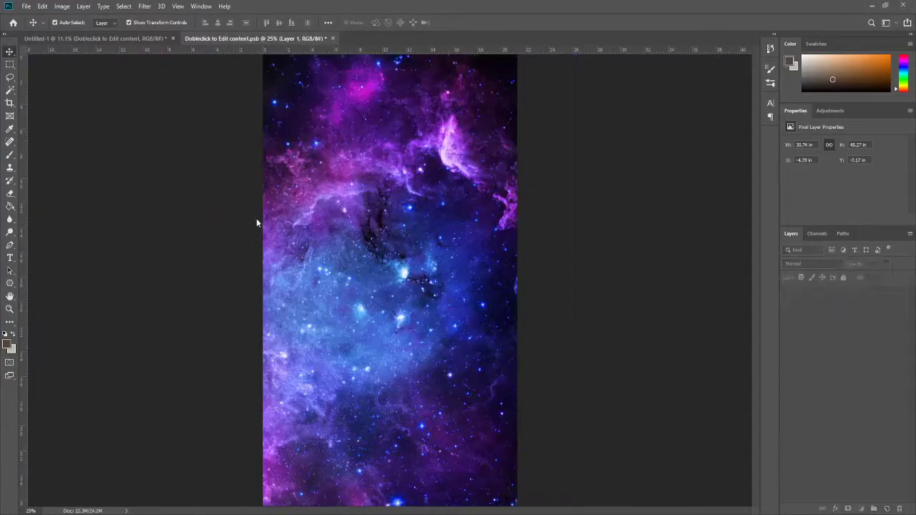
key(ctrl+t)
key(Return)
key(ctrl+alt+g)
key(ctrl+s)
key(ctrl+w)
Step: Cover the right shorts content with the pasted galaxy image, then save and close
double_click(809, 400)
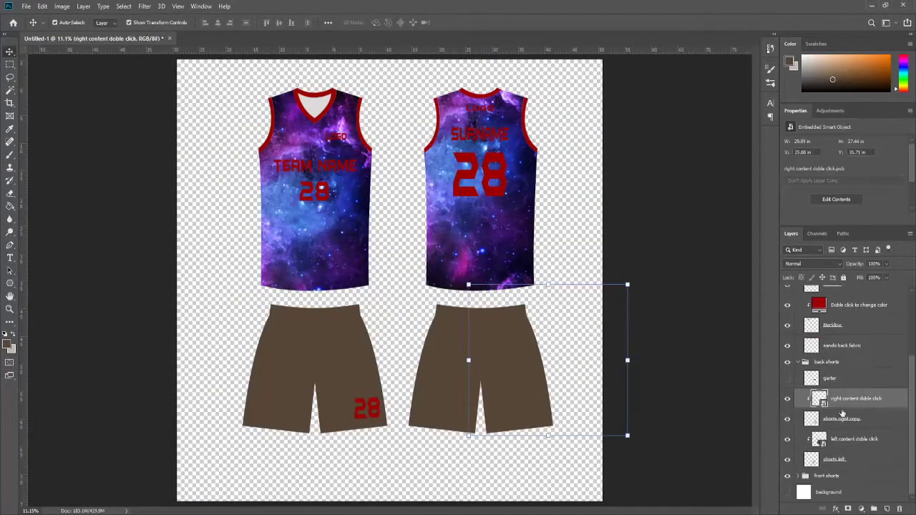
key(ctrl+v)
drag(332, 190, 762, 495)
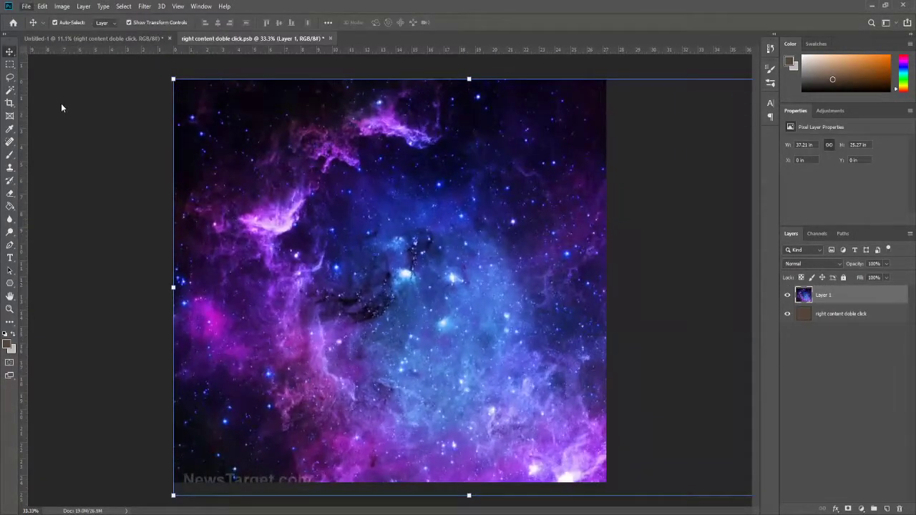
key(ctrl+s)
key(ctrl+w)
Step: Stretch the pasted galaxy image over the left shorts content, then save and close
double_click(448, 313)
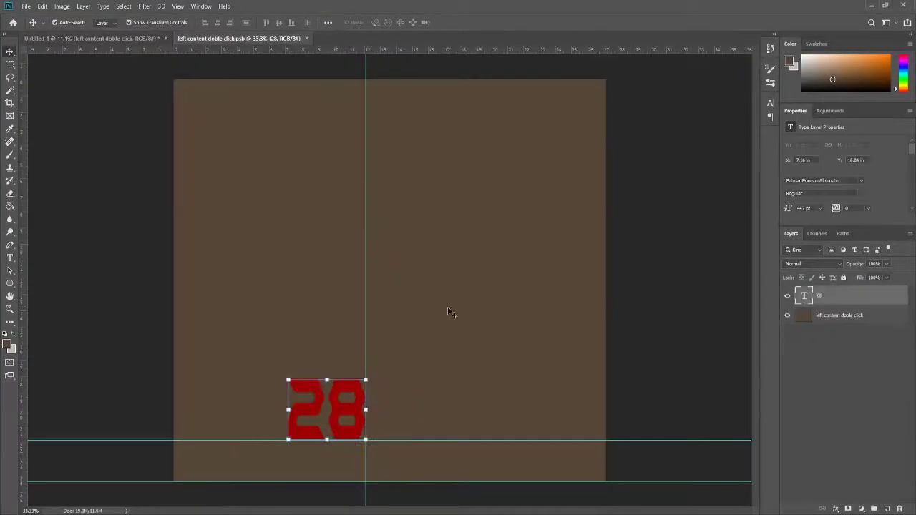
key(ctrl+v)
key(ctrl+minus)
drag(348, 221, 525, 406)
key(Return)
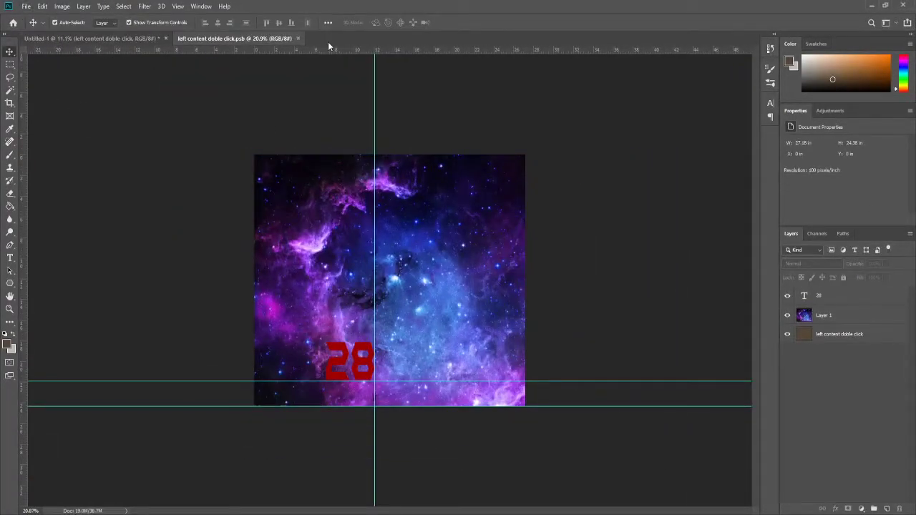
key(ctrl+w)
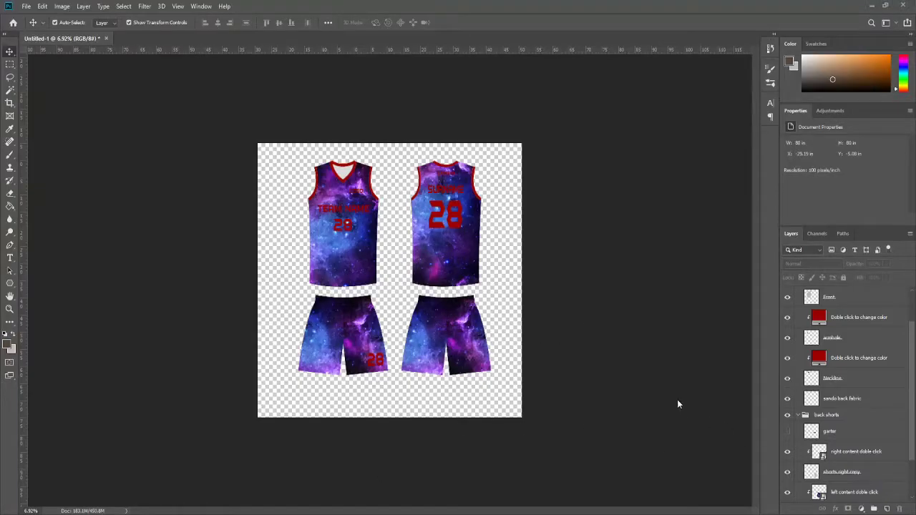